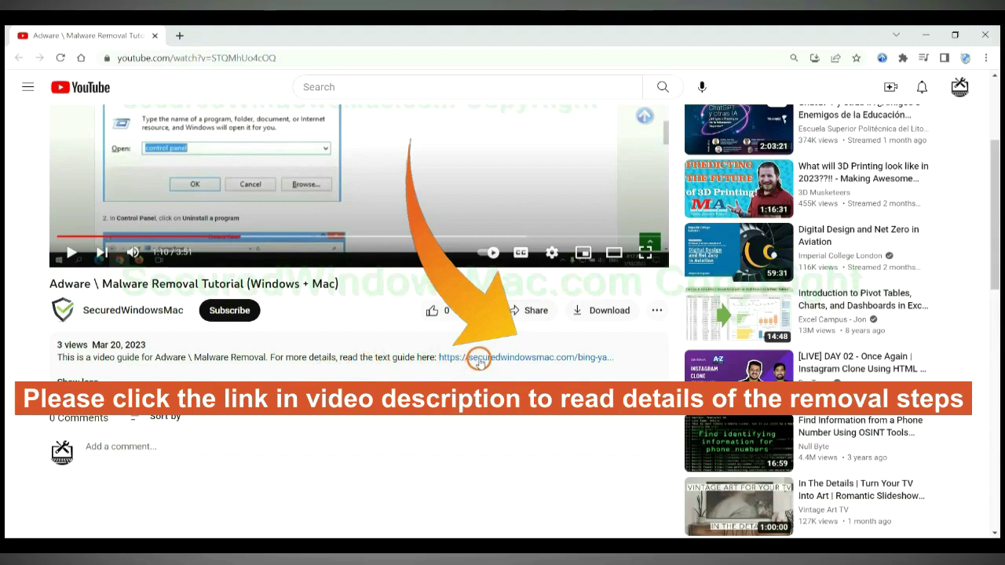
# - Open the Bing Yahoo redirect removal guide linked in the video description and skim its introduction
pyautogui.click(478, 359)
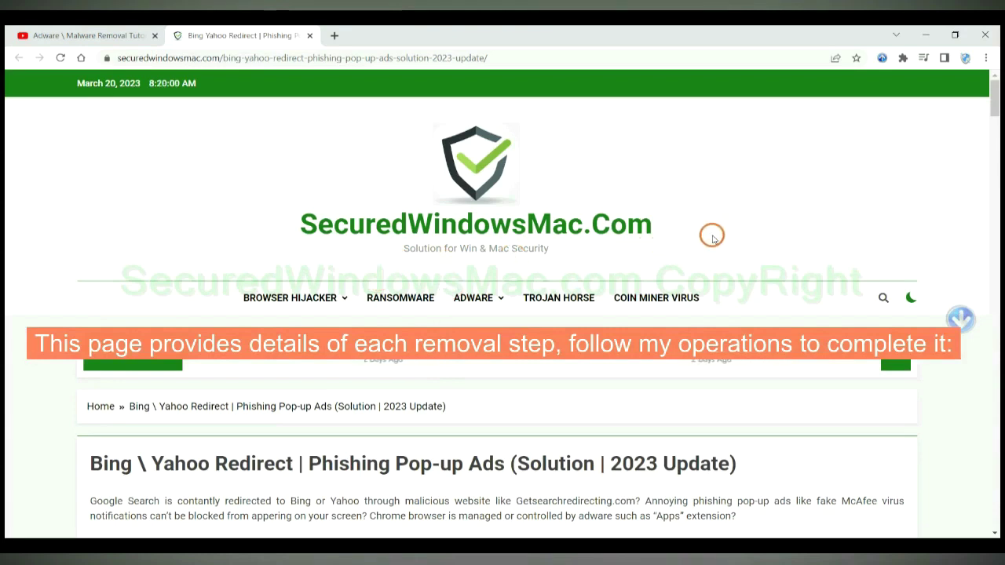
pyautogui.scroll(-10, 712, 235)
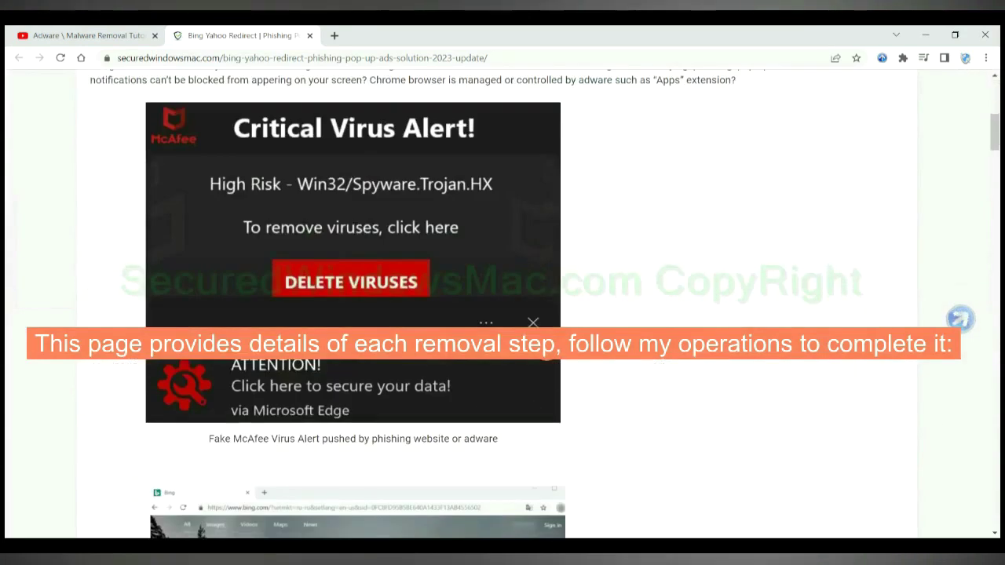
pyautogui.scroll(-7, 547, 351)
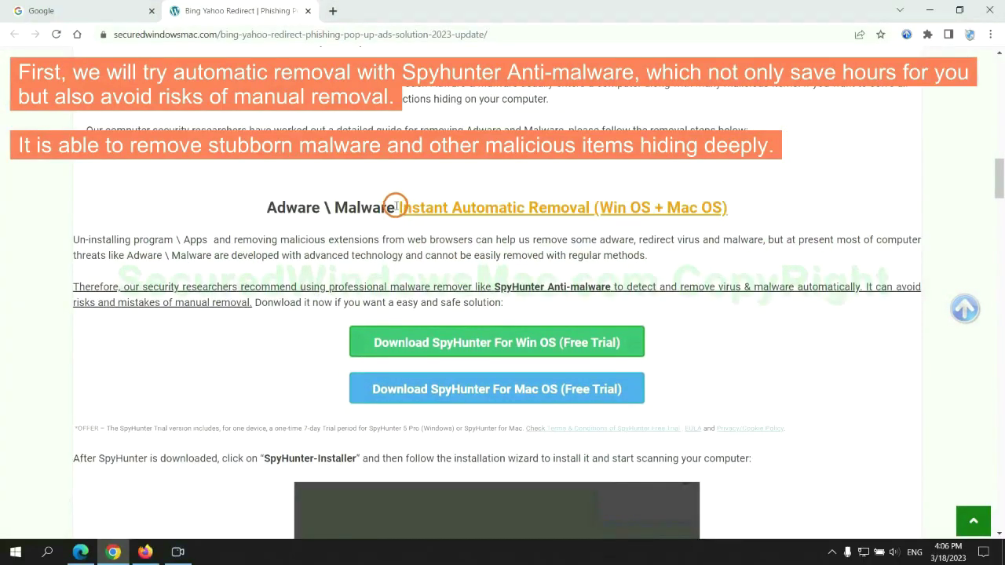
# - Download SpyHunter for Windows from the guide's Instant Automatic Removal section, keep the flagged file, and run the installer
pyautogui.moveTo(398, 207); pyautogui.dragTo(586, 208)
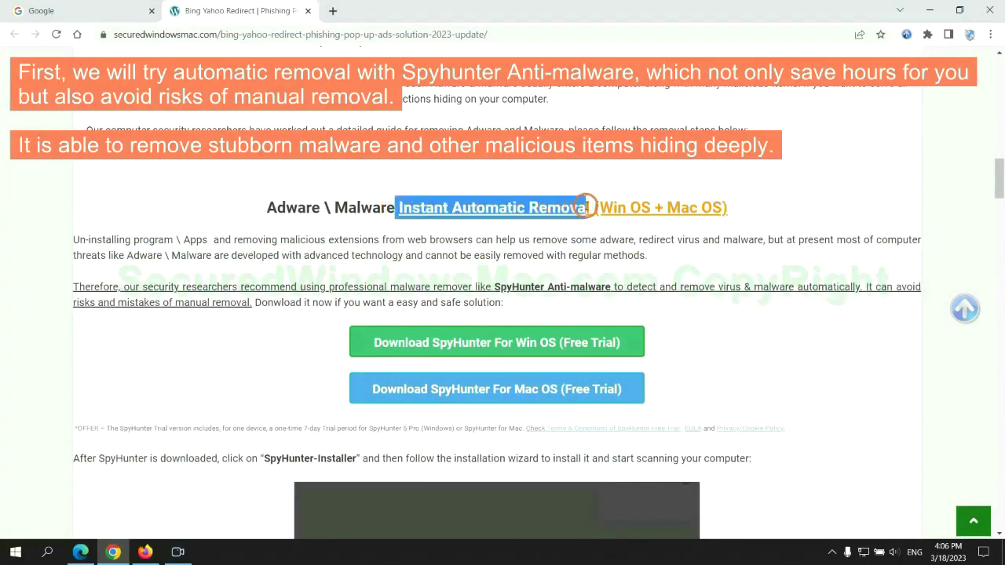
pyautogui.click(501, 176)
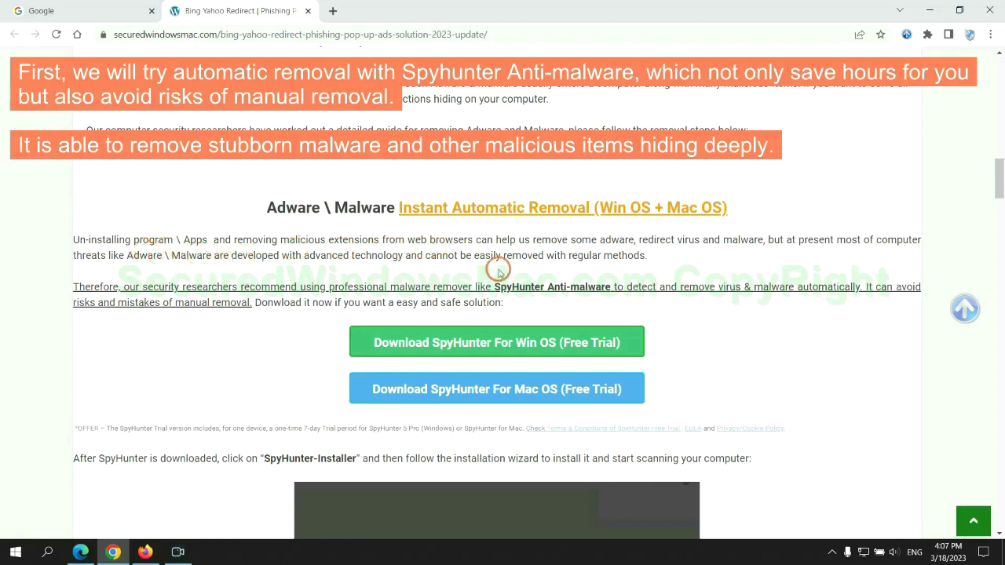
pyautogui.scroll(-1, 353, 250)
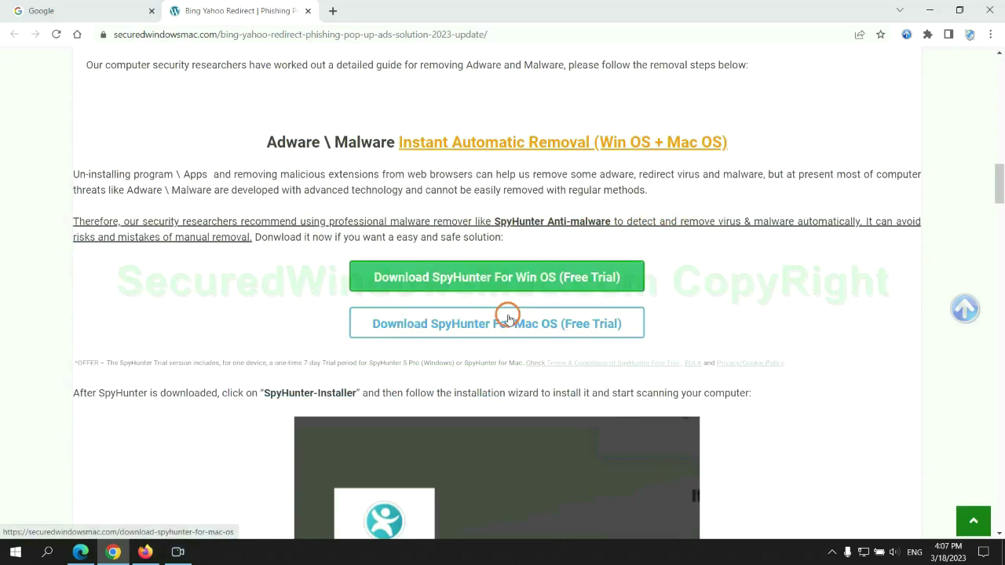
pyautogui.scroll(-1, 507, 317)
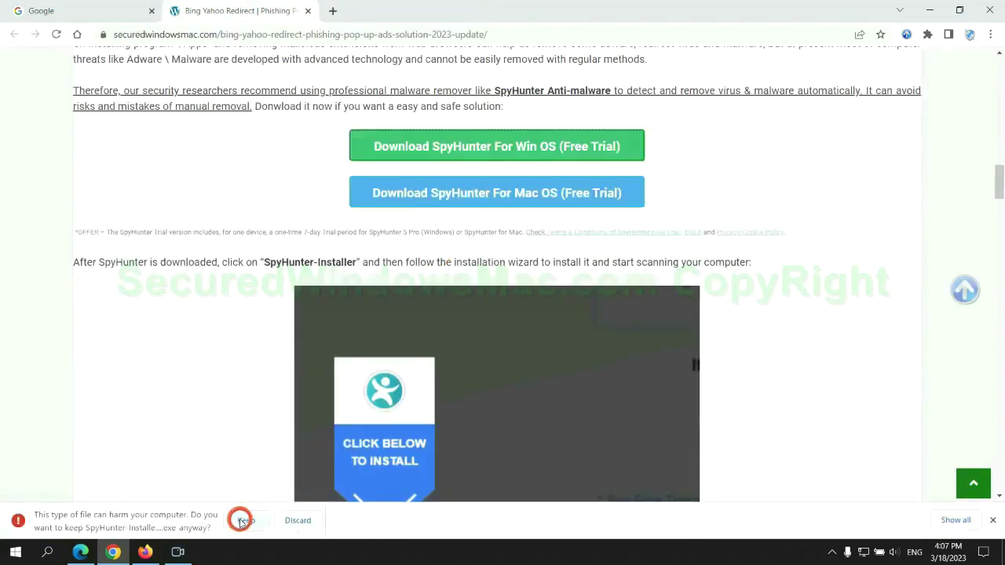
pyautogui.click(243, 519)
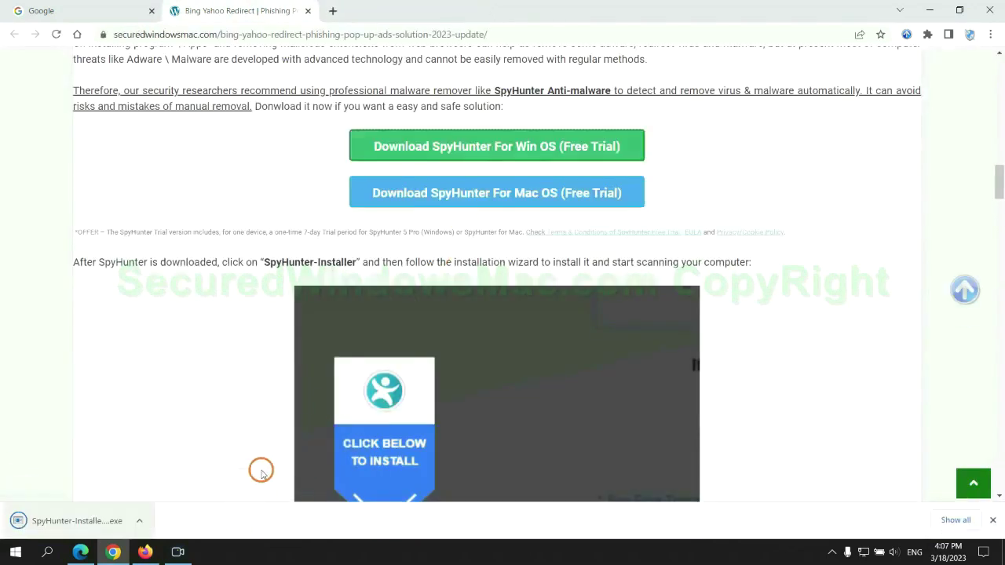
pyautogui.click(96, 521)
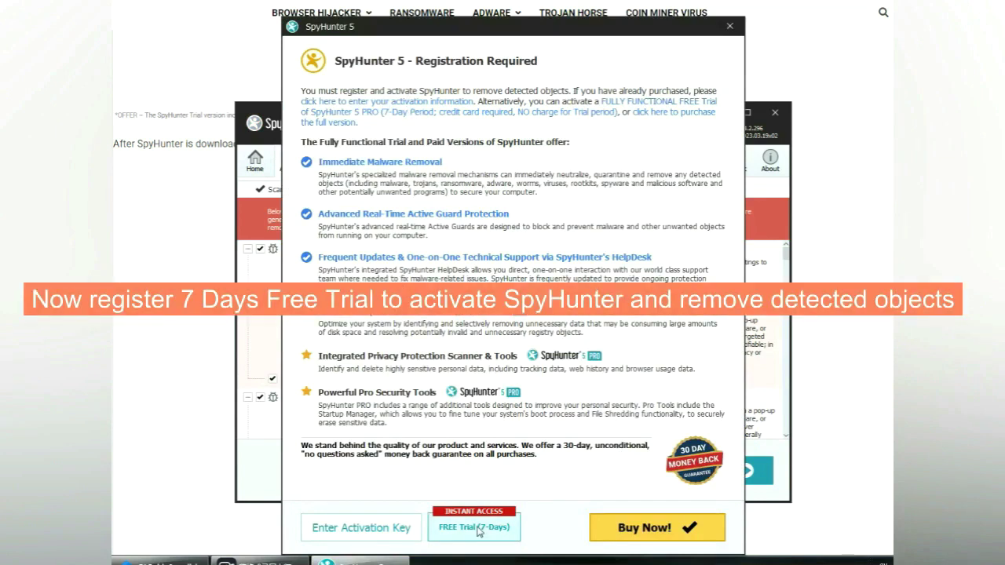
# - Choose the free 7-day trial in the SpyHunter 5 registration dialog
pyautogui.click(474, 527)
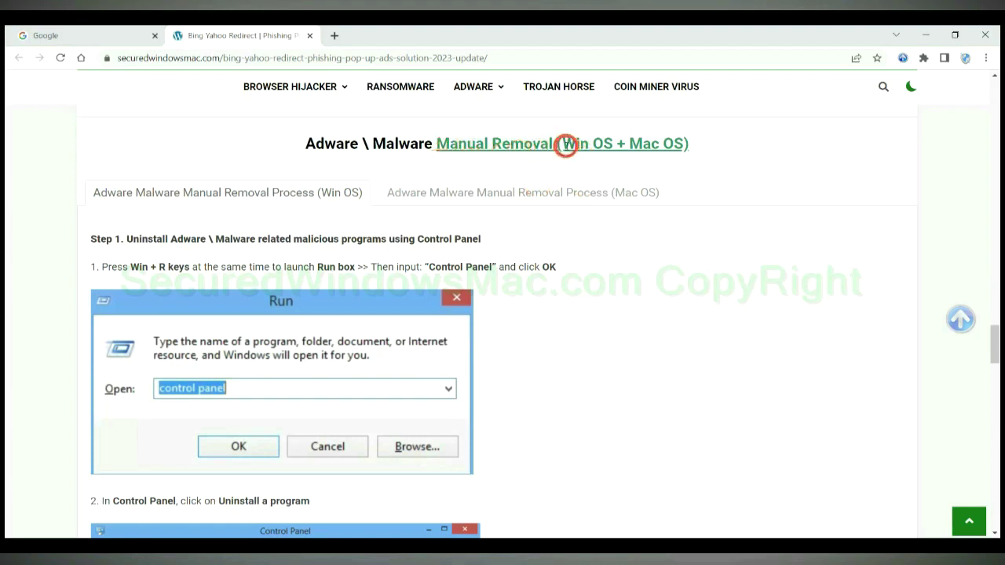
# - Read the guide's Manual Removal section for Windows, including Step 1 on uninstalling malicious programs through Control Panel
pyautogui.moveTo(563, 145); pyautogui.dragTo(612, 146)
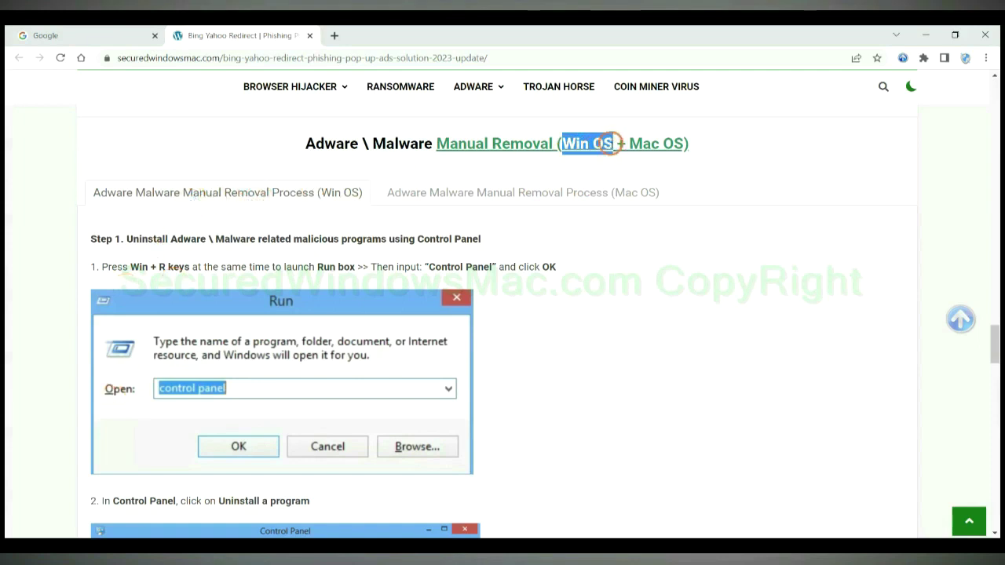
pyautogui.moveTo(628, 144); pyautogui.dragTo(684, 144)
pyautogui.click(515, 191)
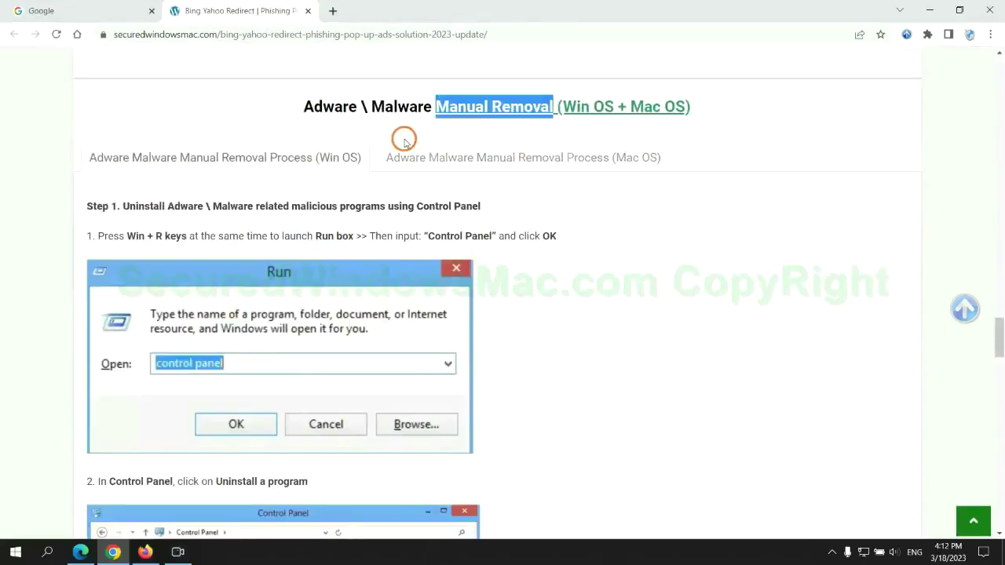
pyautogui.scroll(2, 375, 274)
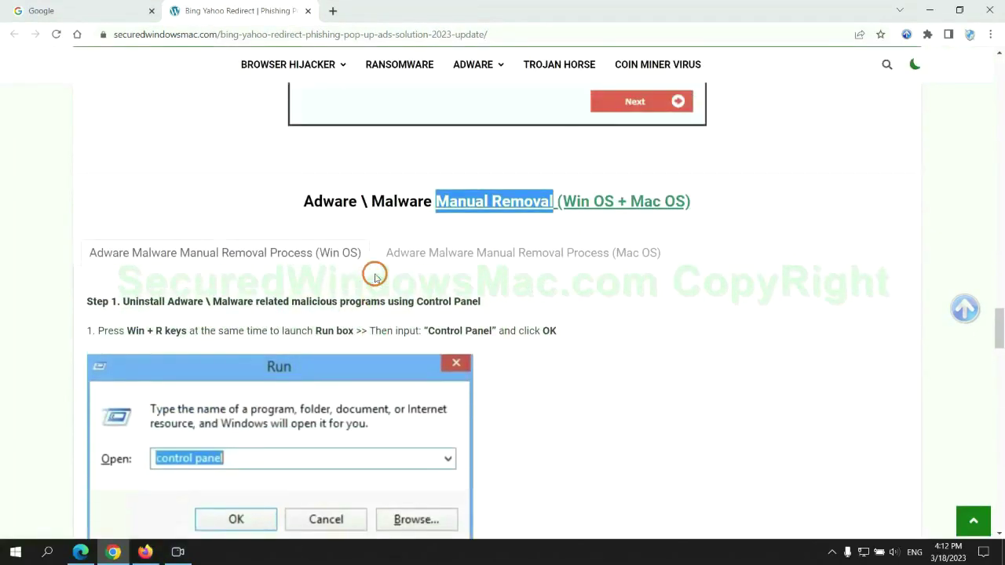
pyautogui.scroll(-3, 314, 262)
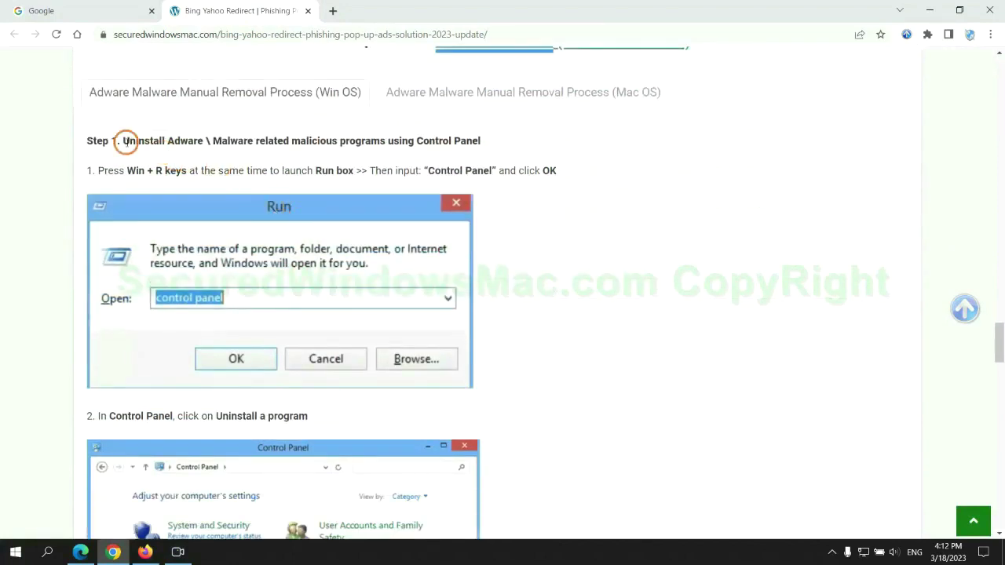
pyautogui.moveTo(144, 145); pyautogui.dragTo(386, 145)
pyautogui.click(668, 204)
pyautogui.scroll(-3, 626, 205)
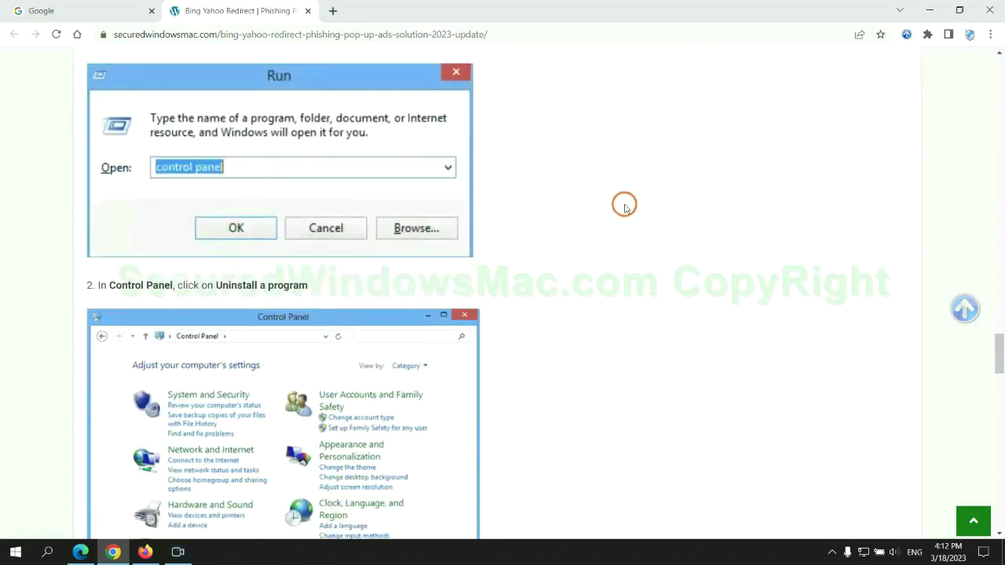
# - Launch Control Panel from the Windows Run box with the command "control panel"
pyautogui.press('super+r')
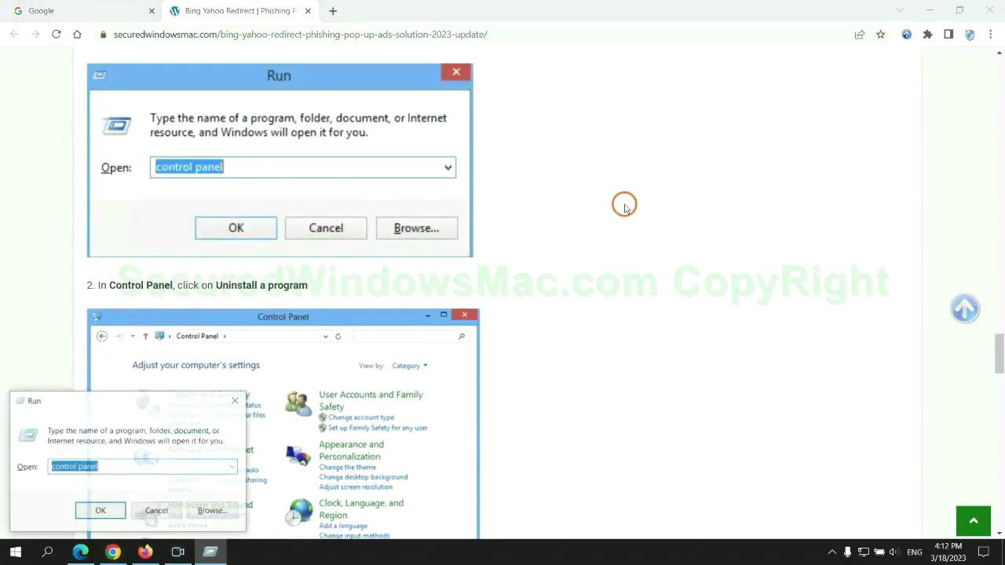
pyautogui.write('cont')
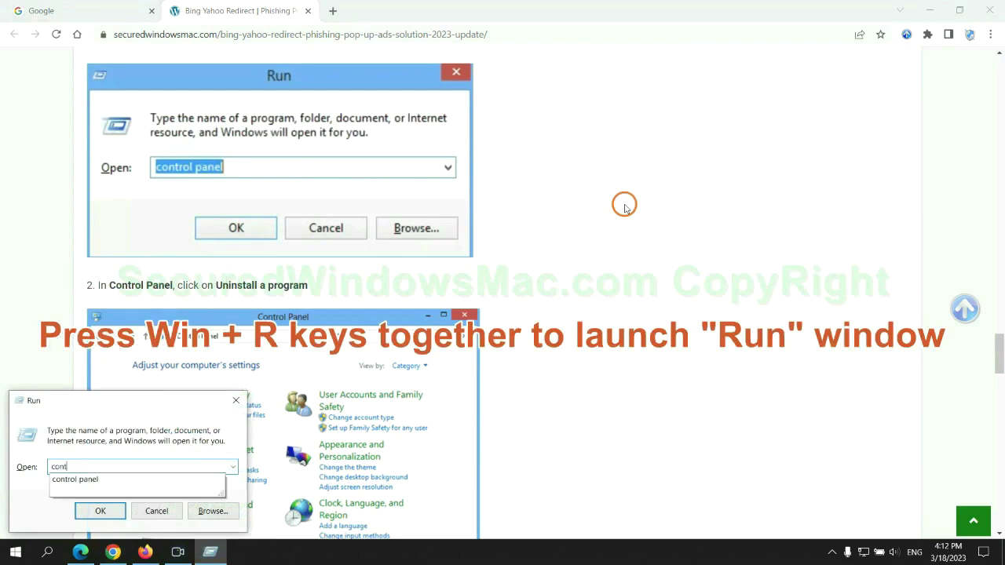
pyautogui.write('rol p')
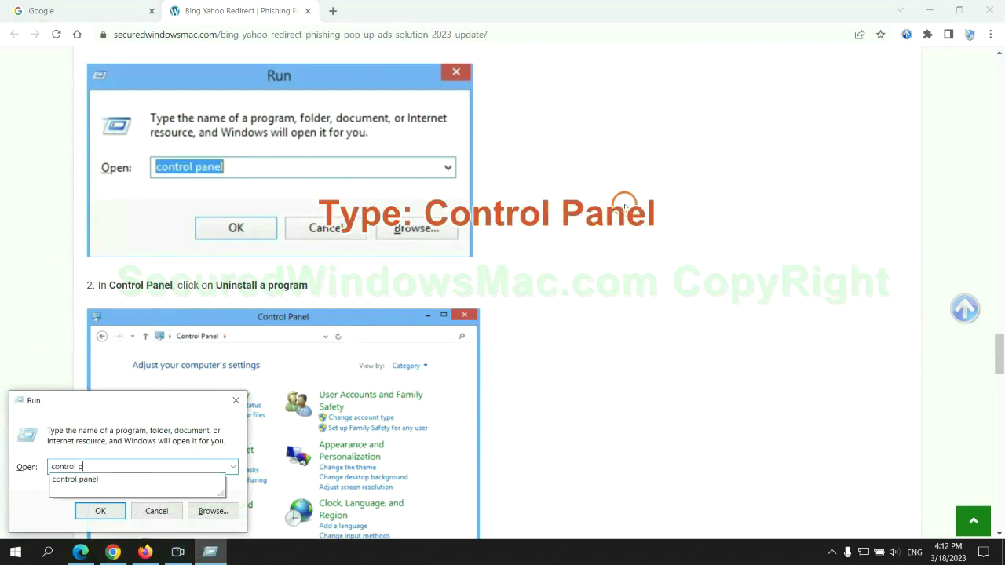
pyautogui.write('anel')
pyautogui.press('Return')
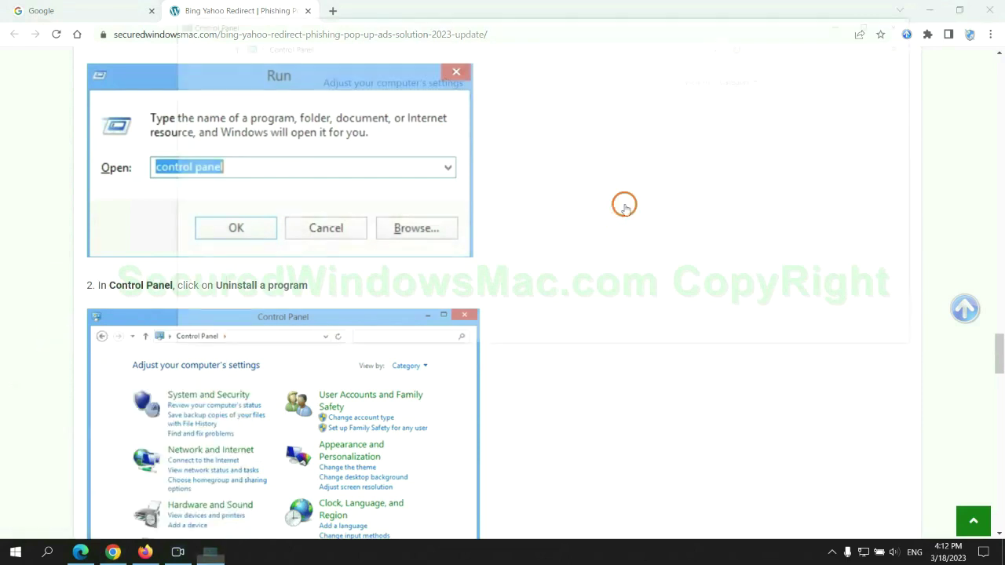
# - Bring up the Uninstall/Change option for Lantern in the installed programs list, and close the window
pyautogui.click(397, 277)
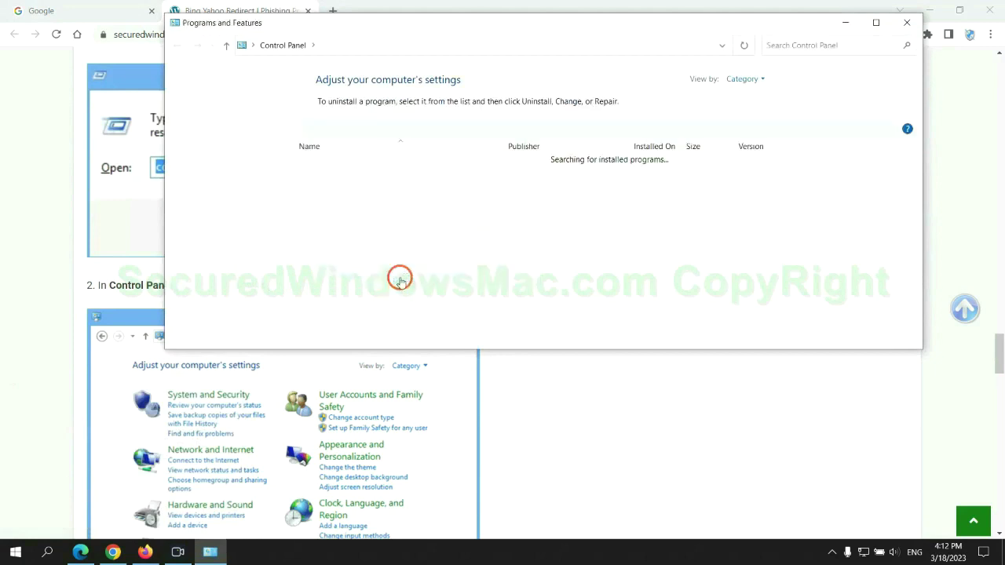
pyautogui.click(349, 187)
pyautogui.rightClick(355, 193)
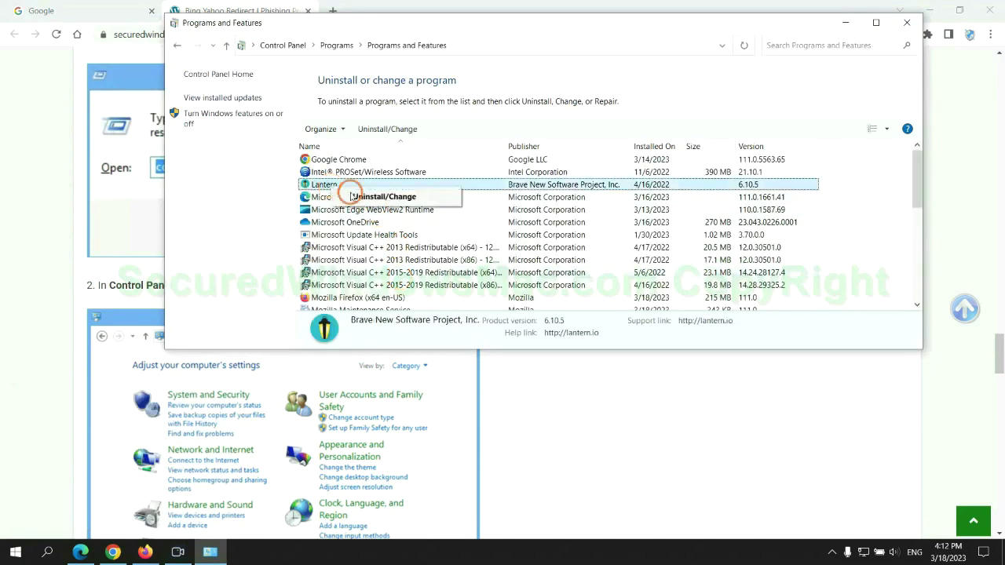
pyautogui.click(905, 25)
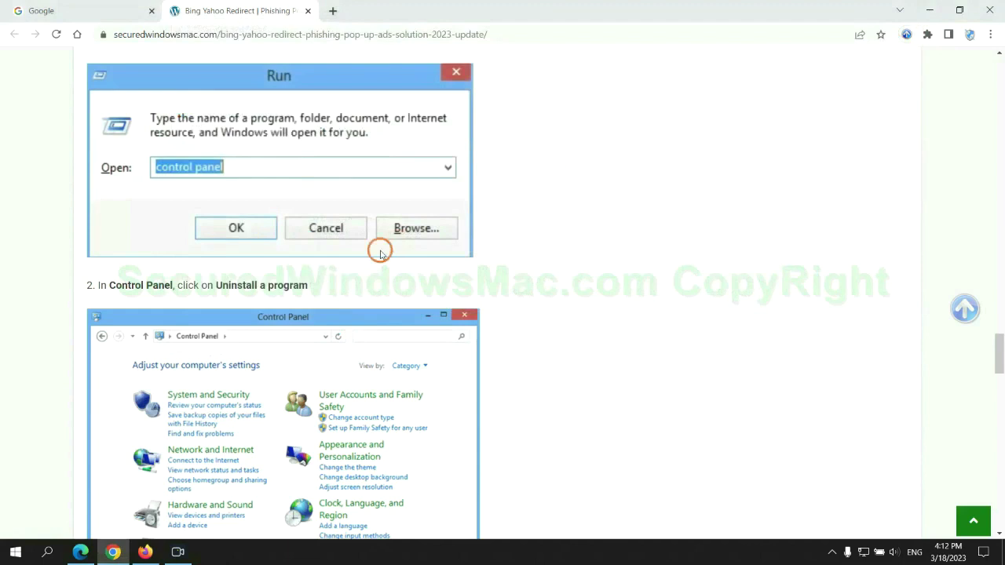
# - Following Step 2 of the guide, switch to Microsoft Edge, remove the McAfee WebAdvisor extension, and close the extensions page
pyautogui.scroll(-5, 295, 337)
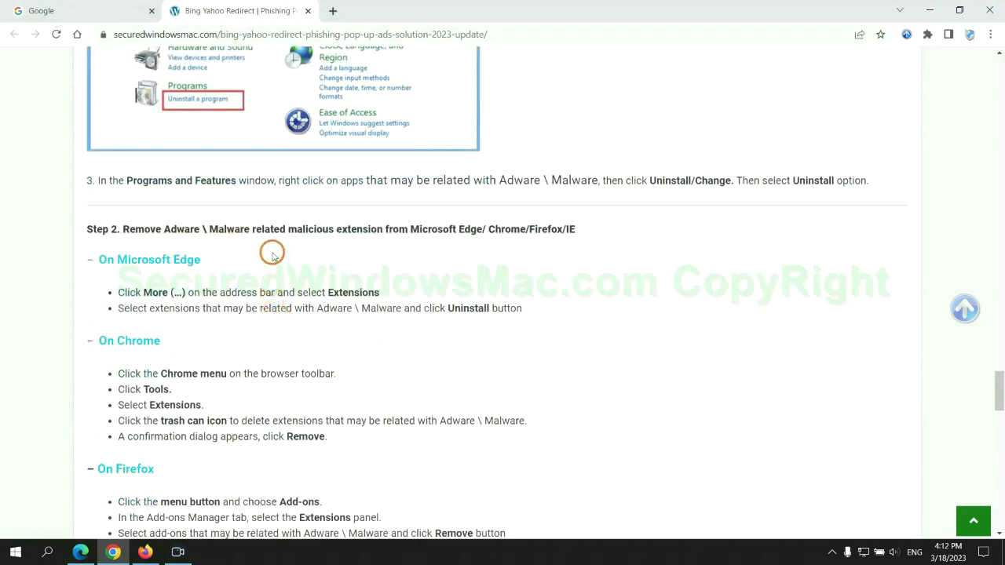
pyautogui.moveTo(283, 229); pyautogui.dragTo(385, 228)
pyautogui.click(389, 234)
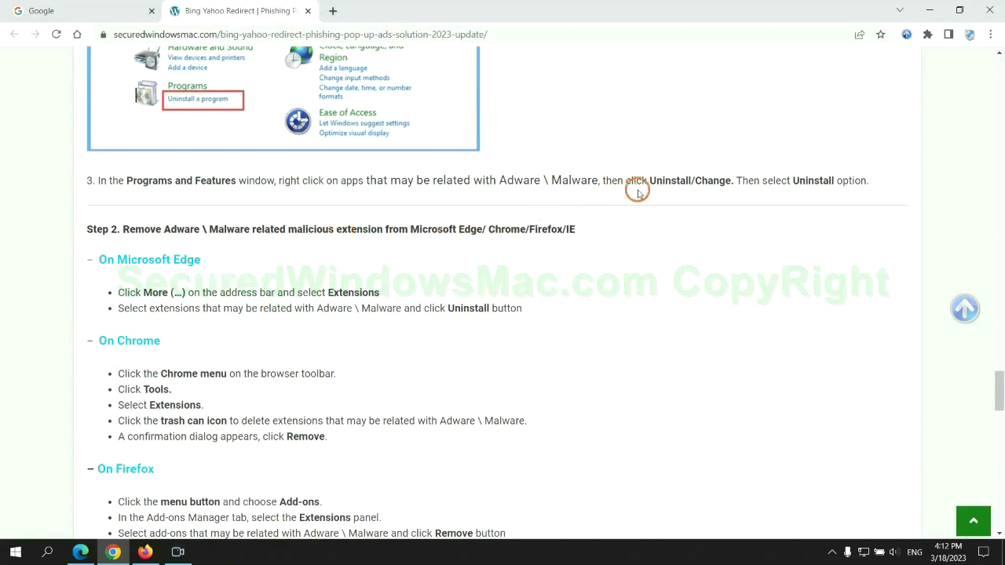
pyautogui.click(84, 548)
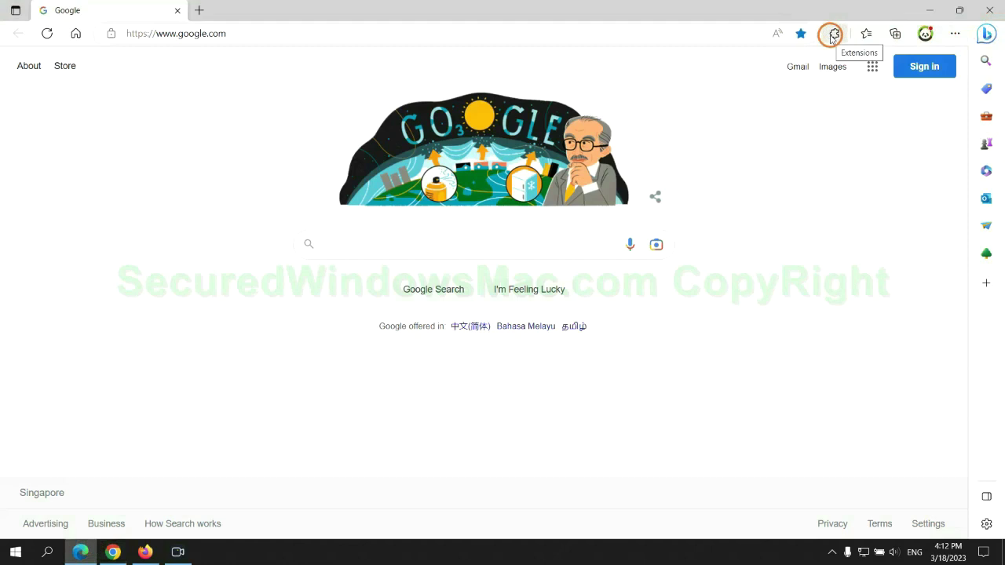
pyautogui.click(833, 35)
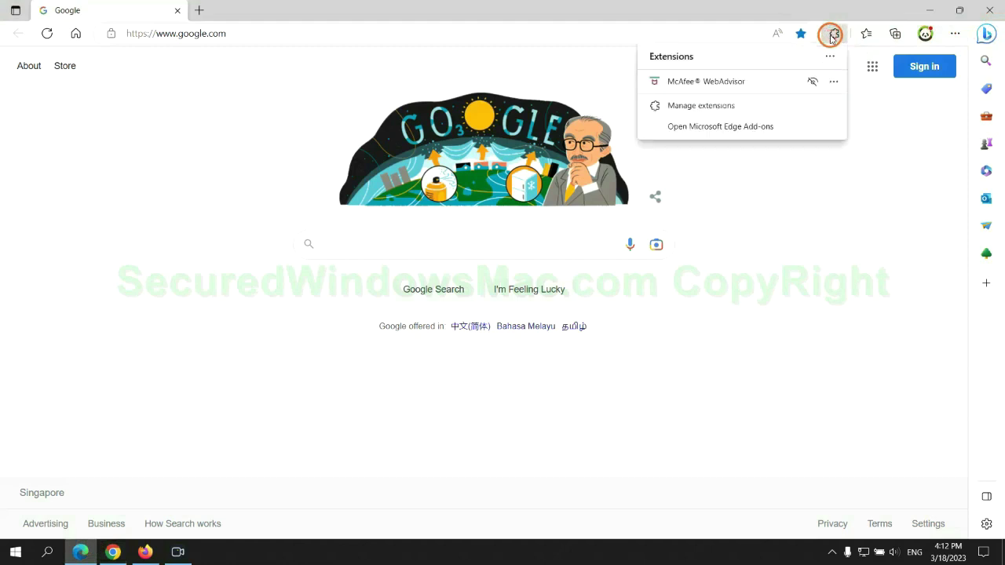
pyautogui.click(696, 104)
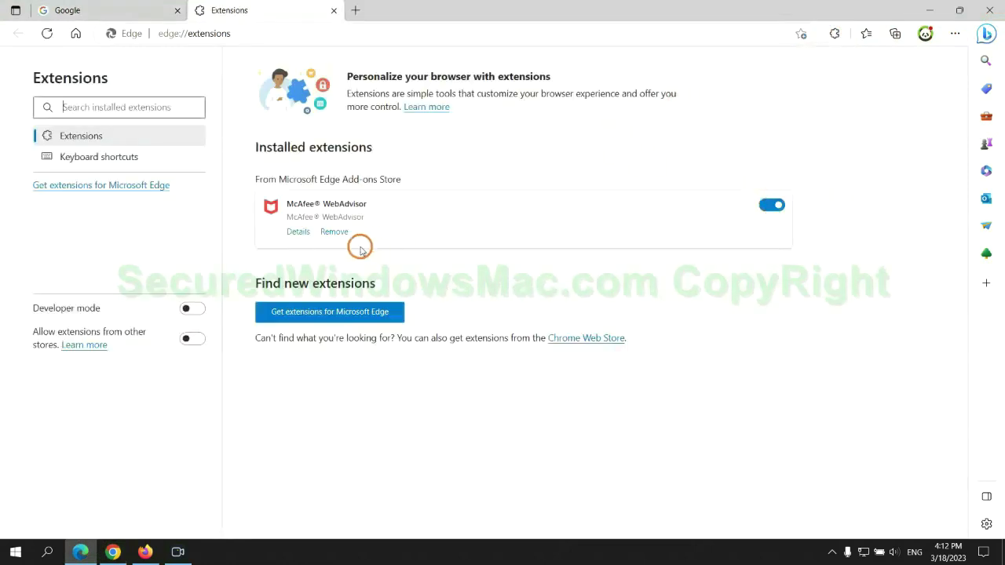
pyautogui.click(333, 232)
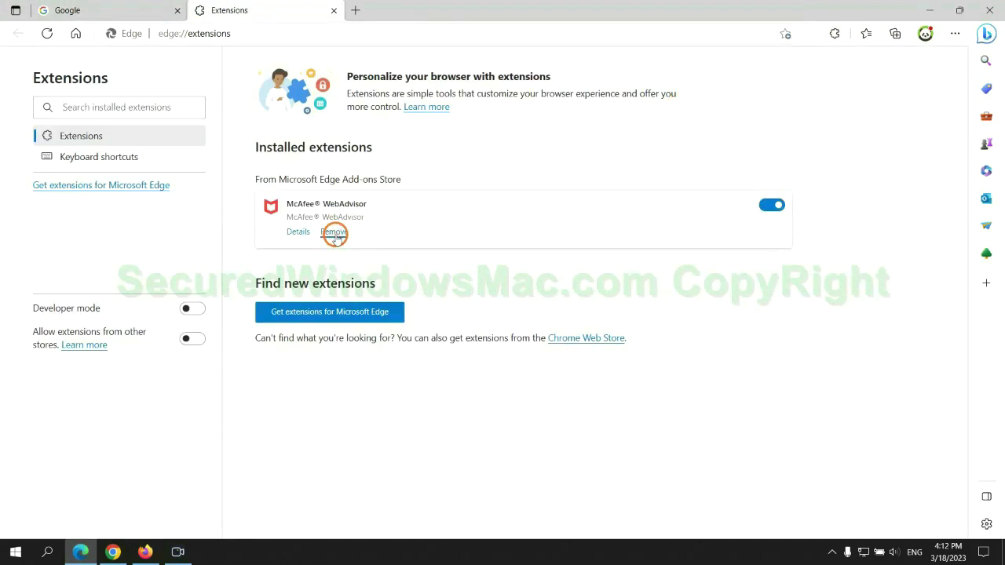
pyautogui.click(723, 125)
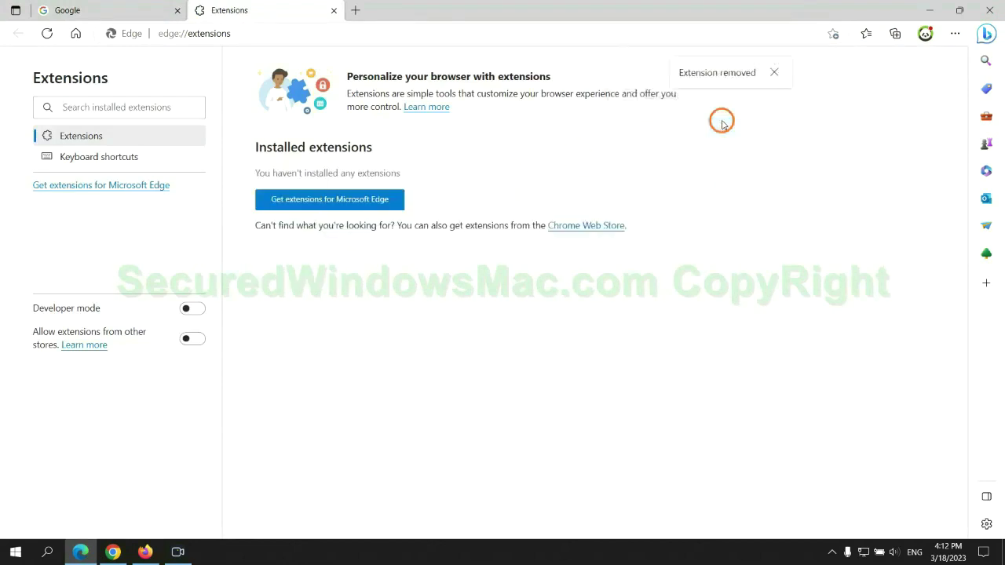
pyautogui.click(334, 11)
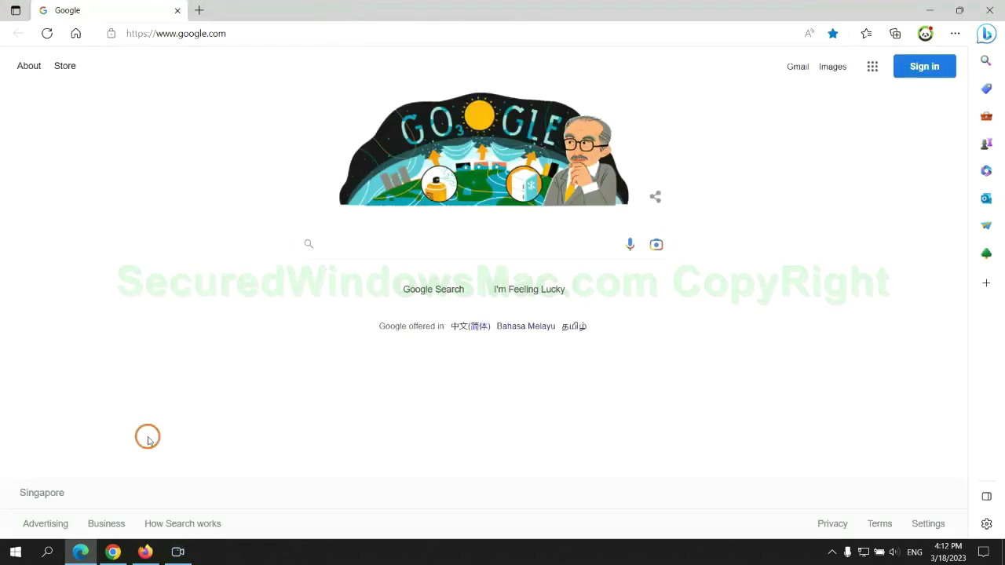
# - Switch back to Chrome and remove the "Ecosia - The search engine that plants trees" extension
pyautogui.click(120, 552)
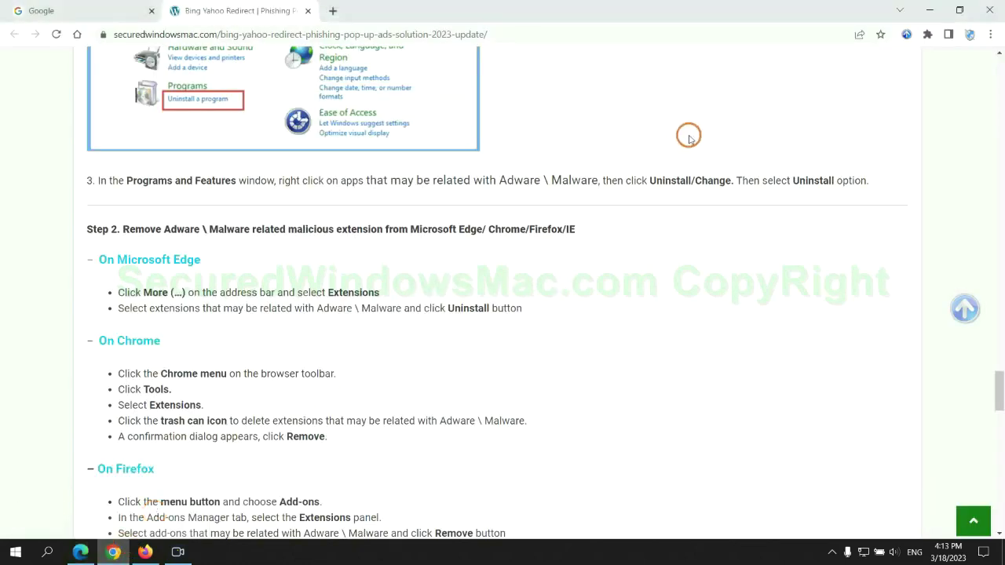
pyautogui.click(927, 35)
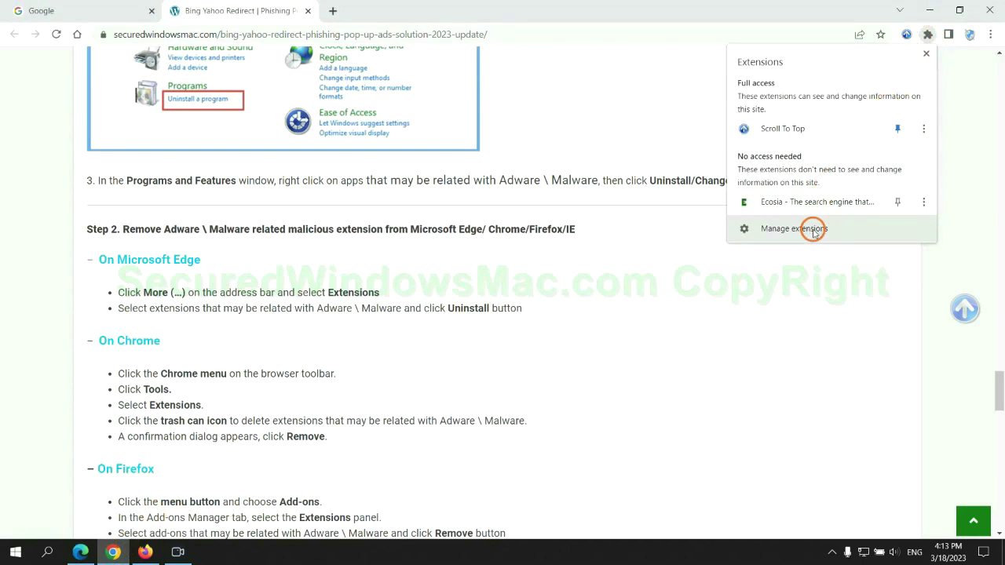
pyautogui.click(817, 230)
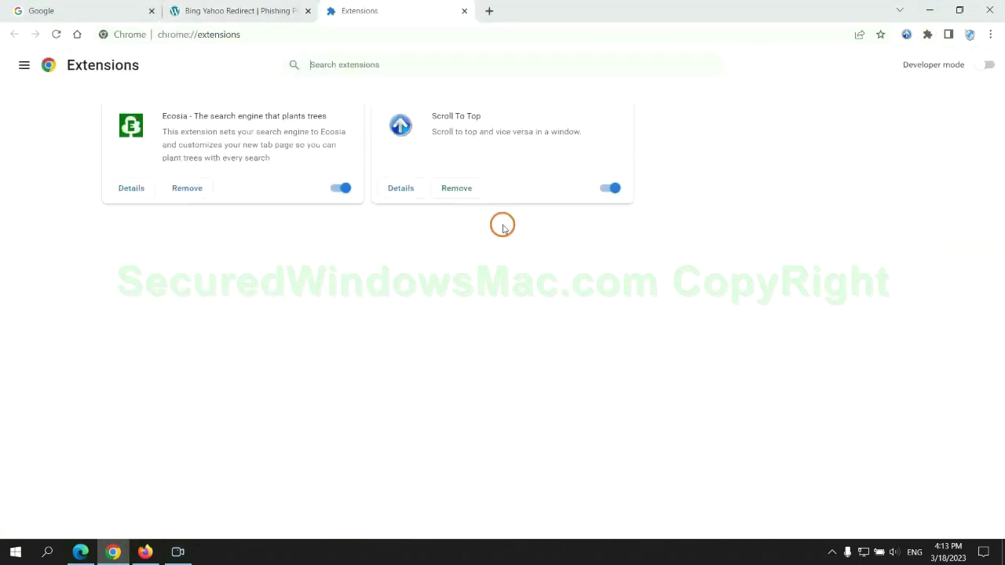
pyautogui.click(186, 187)
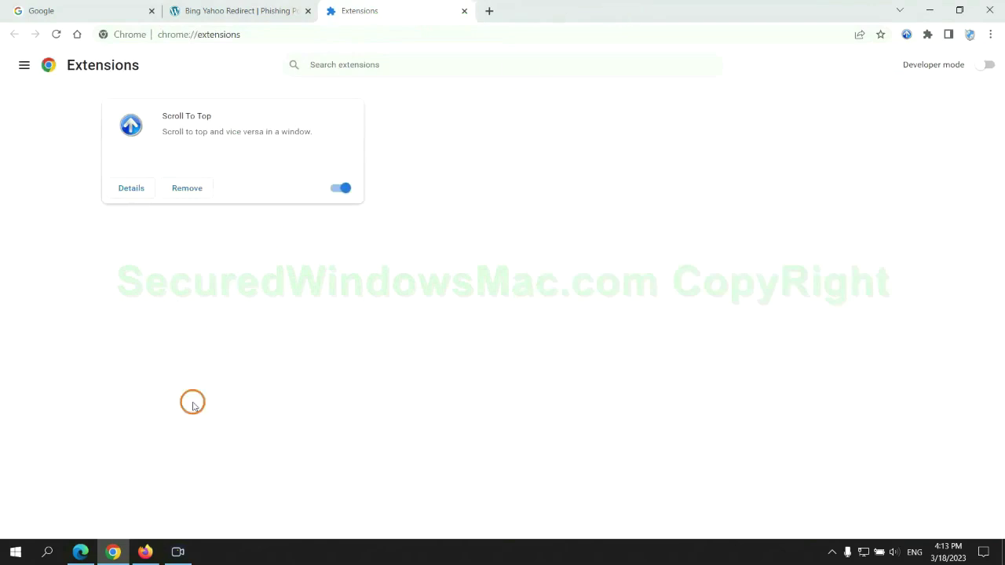
# - Switch to Firefox and remove the Youtube Audio extension in the Add-ons Manager
pyautogui.click(145, 551)
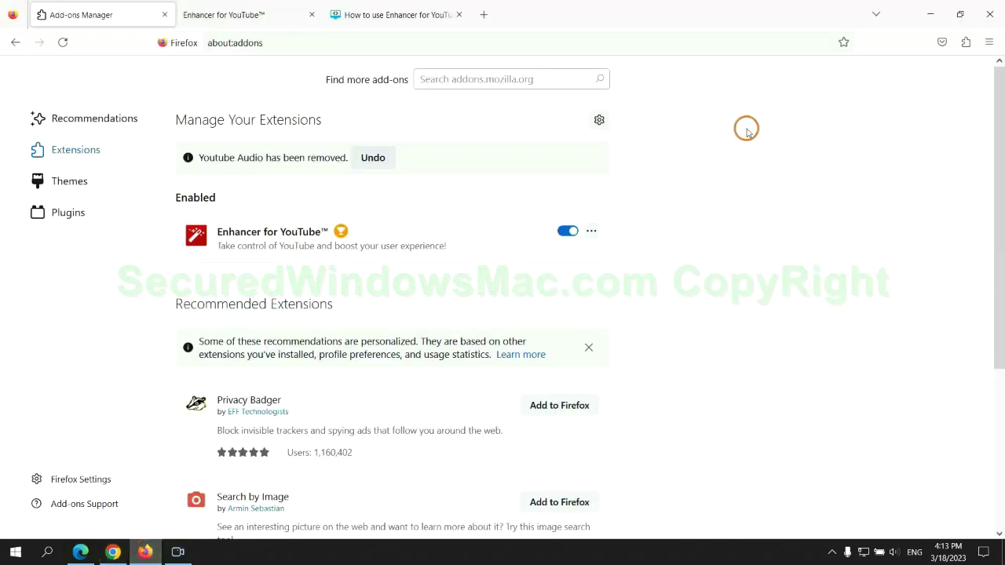
# - Remove the Enhancer for YouTube extension in the Firefox Add-ons Manager
pyautogui.click(965, 44)
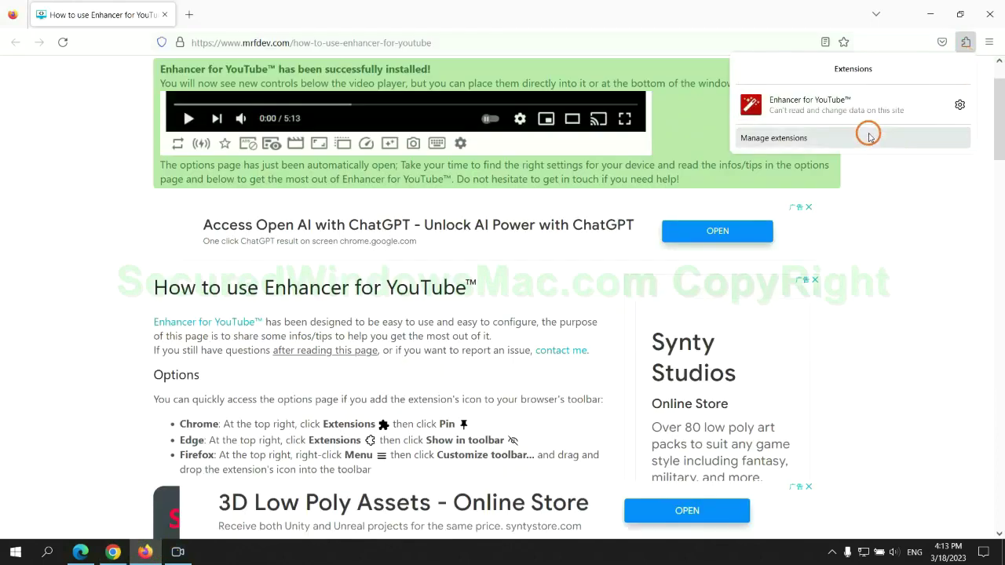
pyautogui.click(867, 137)
pyautogui.click(591, 193)
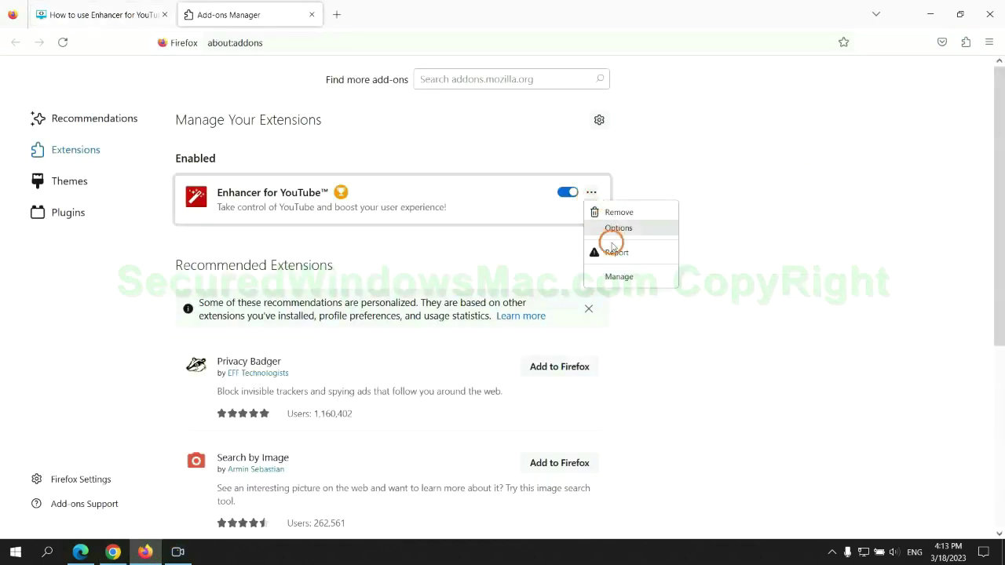
pyautogui.click(619, 212)
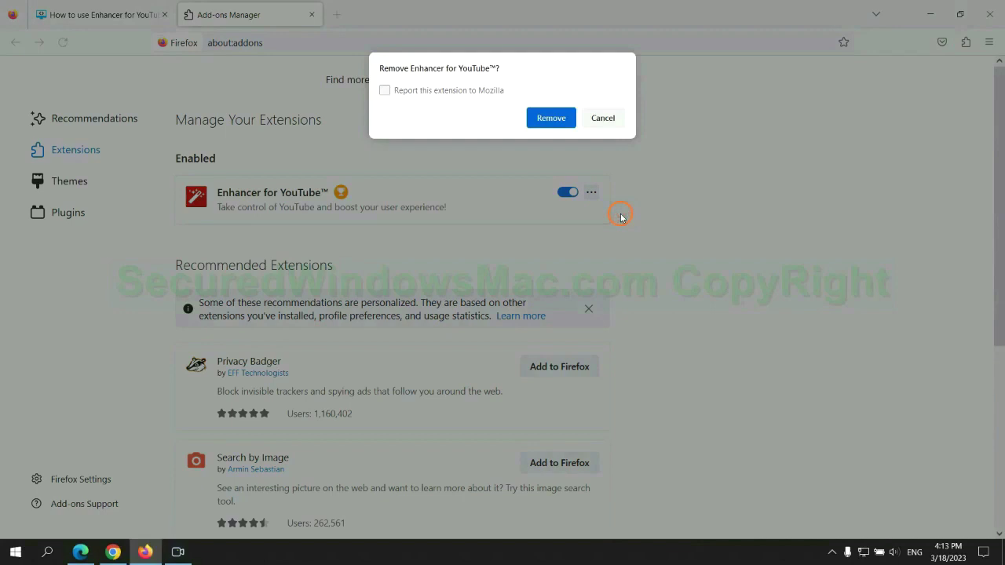
pyautogui.click(557, 118)
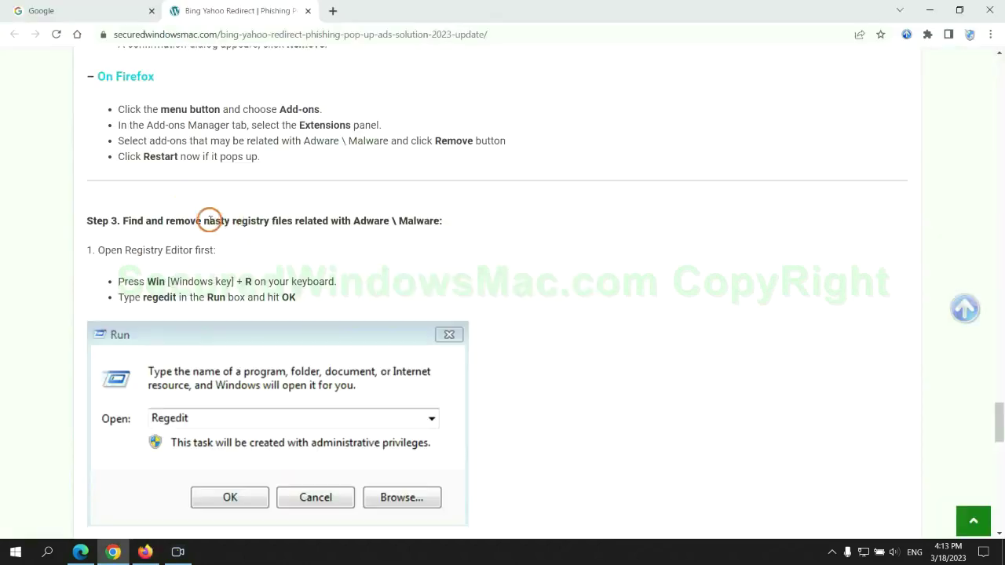
# - Following Step 3 of the guide in Chrome, open the Registry Editor by running regedit
pyautogui.moveTo(233, 221); pyautogui.dragTo(291, 233)
pyautogui.click(265, 247)
pyautogui.scroll(-2, 274, 225)
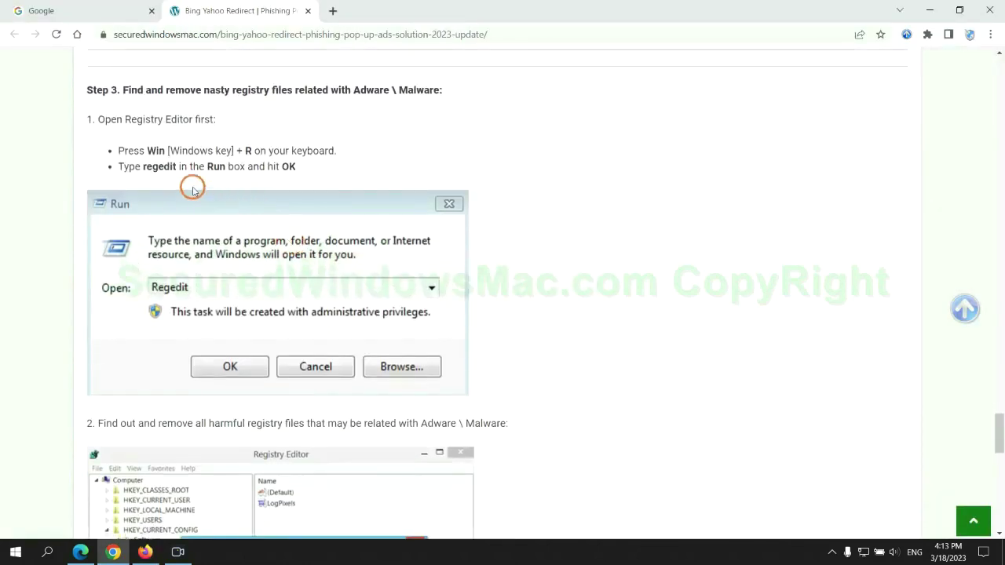
pyautogui.press('super+r')
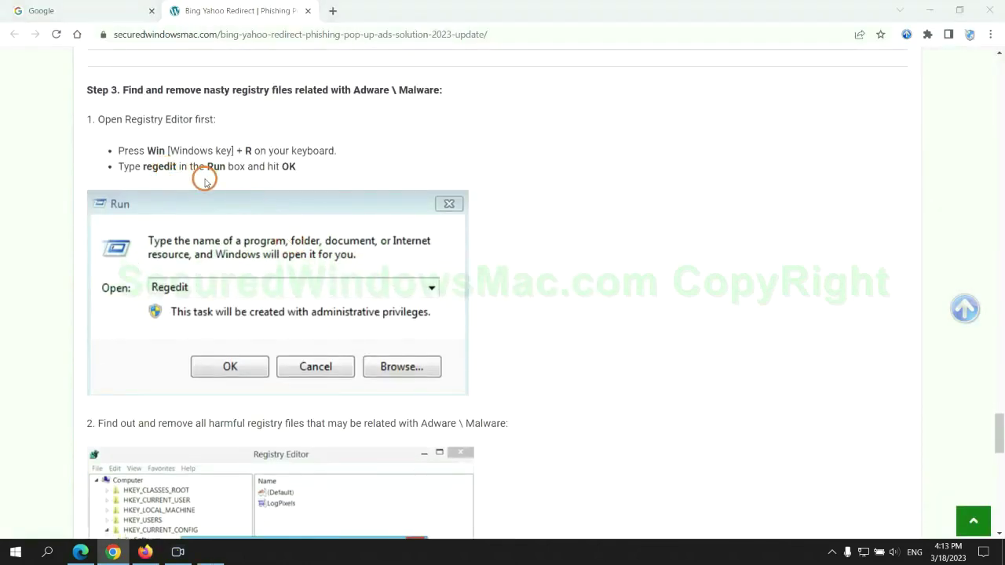
pyautogui.write('re')
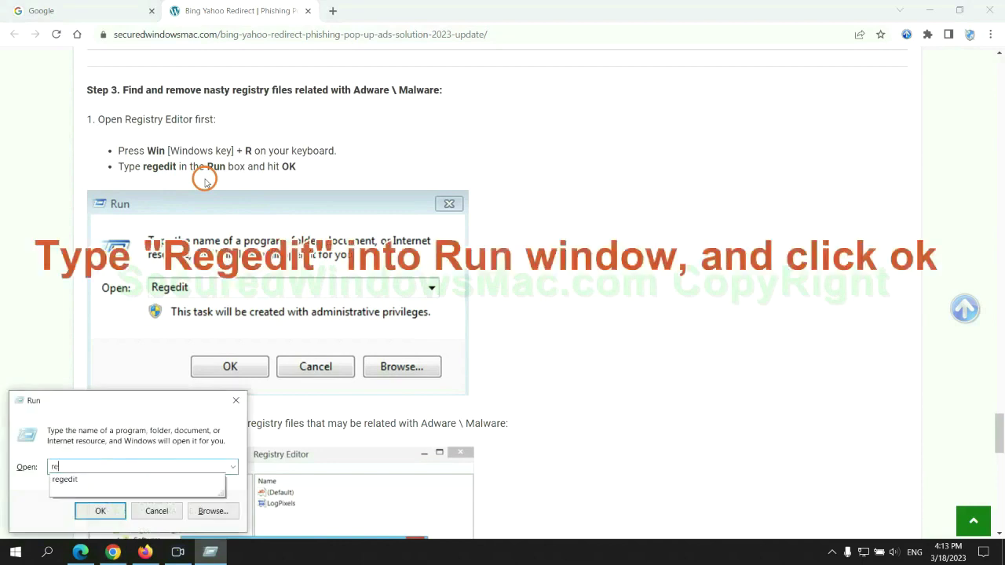
pyautogui.write('gedit')
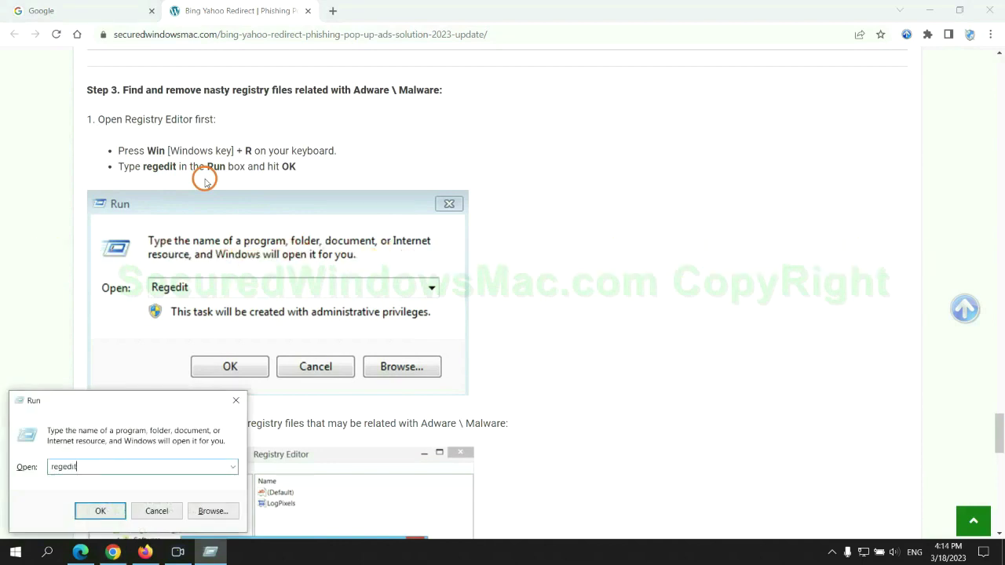
pyautogui.press('Return')
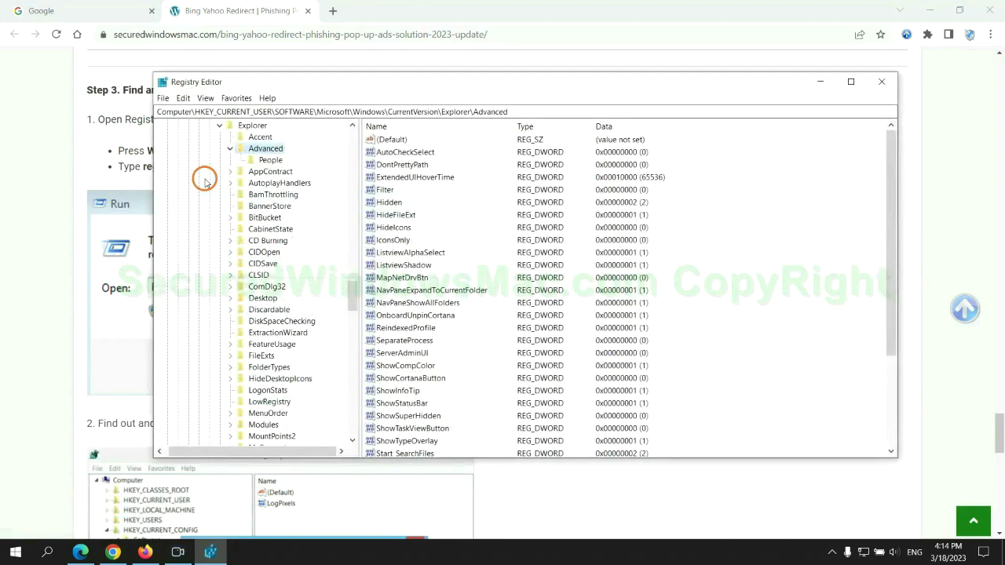
# - Search the registry for "Apps" and bring up the available actions for the StoreAppsOnTaskbar value
pyautogui.click(183, 98)
pyautogui.click(216, 185)
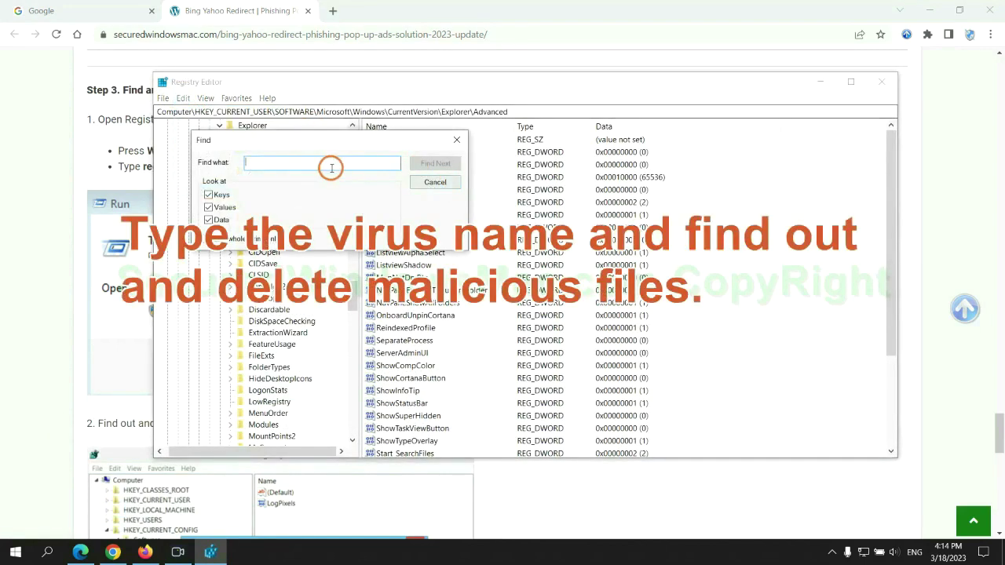
pyautogui.write('Apps')
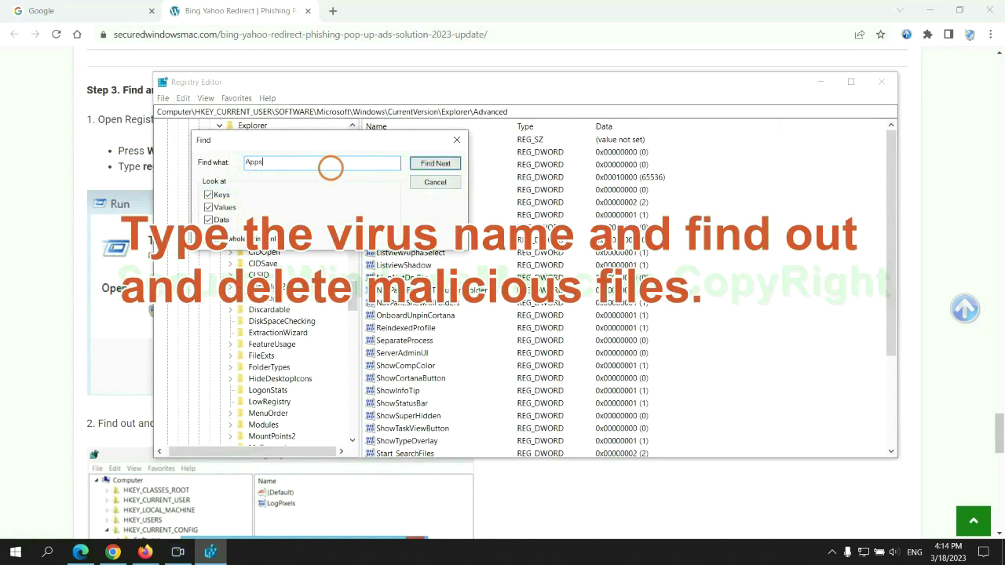
pyautogui.press('Return')
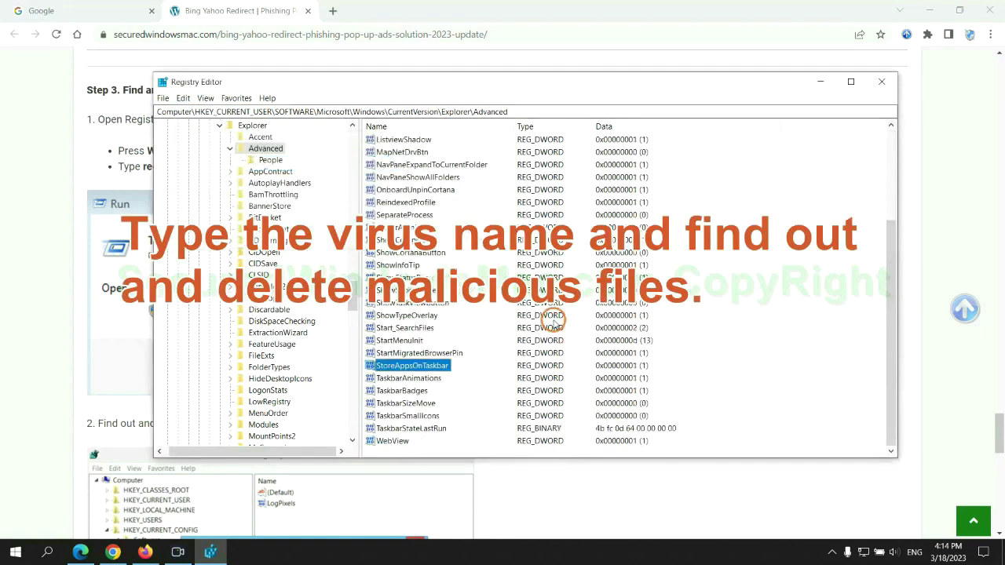
pyautogui.rightClick(449, 366)
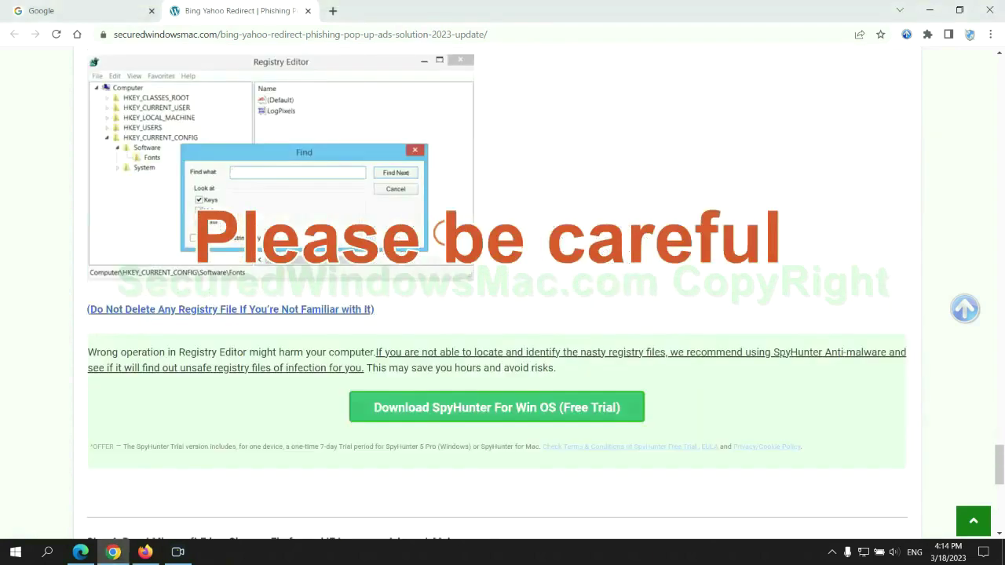
# - Following Step 4 of the guide, switch to Microsoft Edge and open the Clear browsing data dialog from its privacy settings
pyautogui.scroll(-1, 444, 235)
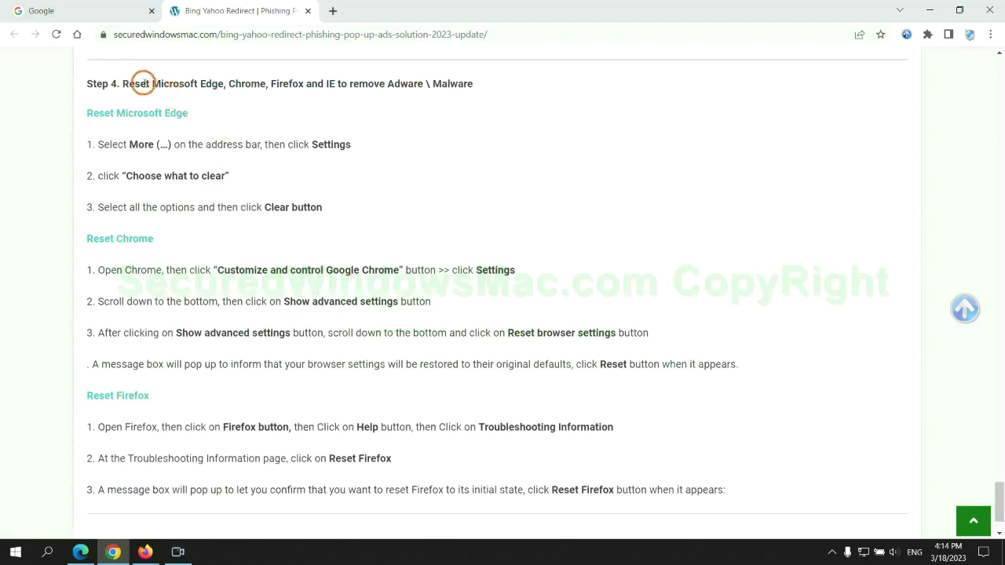
pyautogui.click(408, 103)
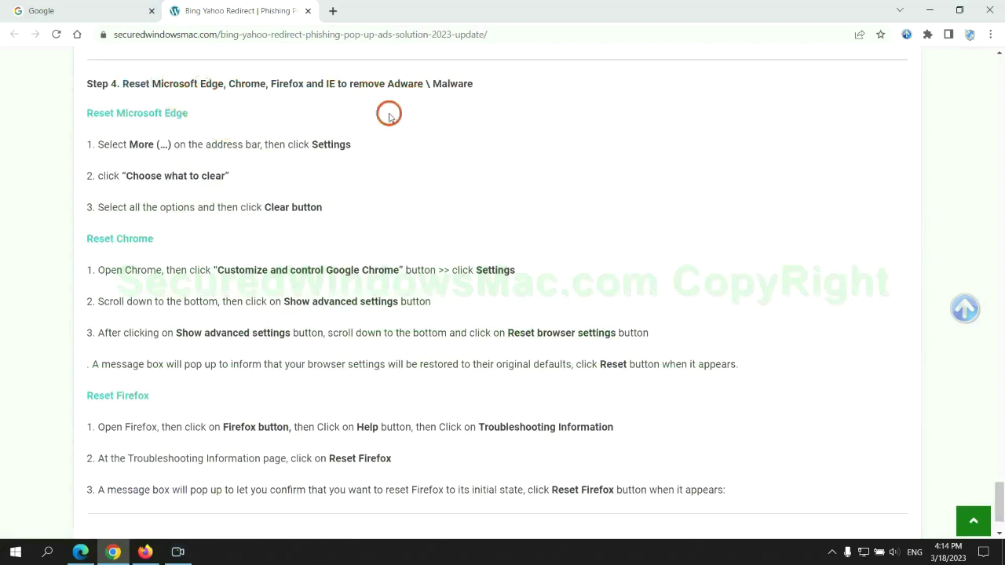
pyautogui.click(79, 549)
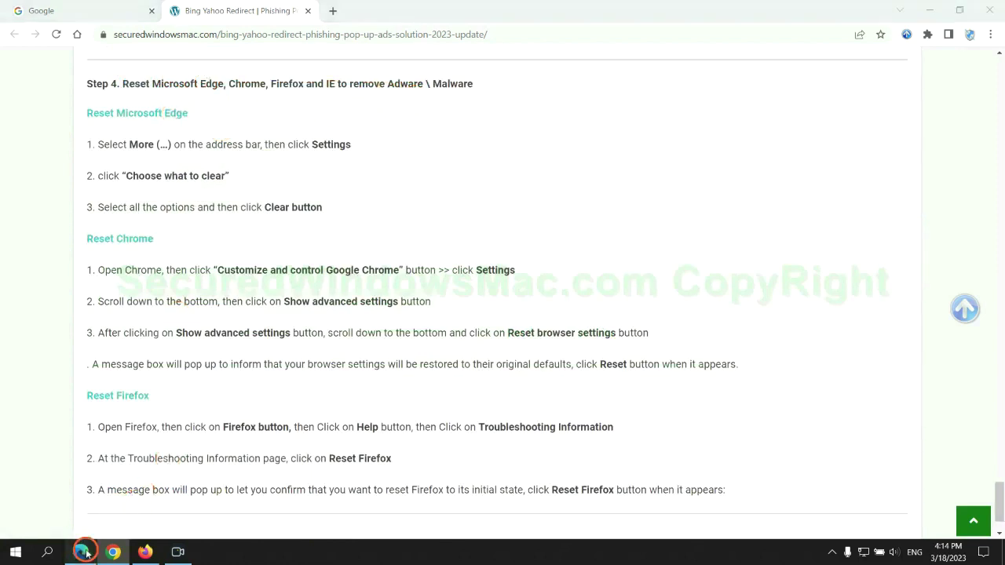
pyautogui.click(952, 36)
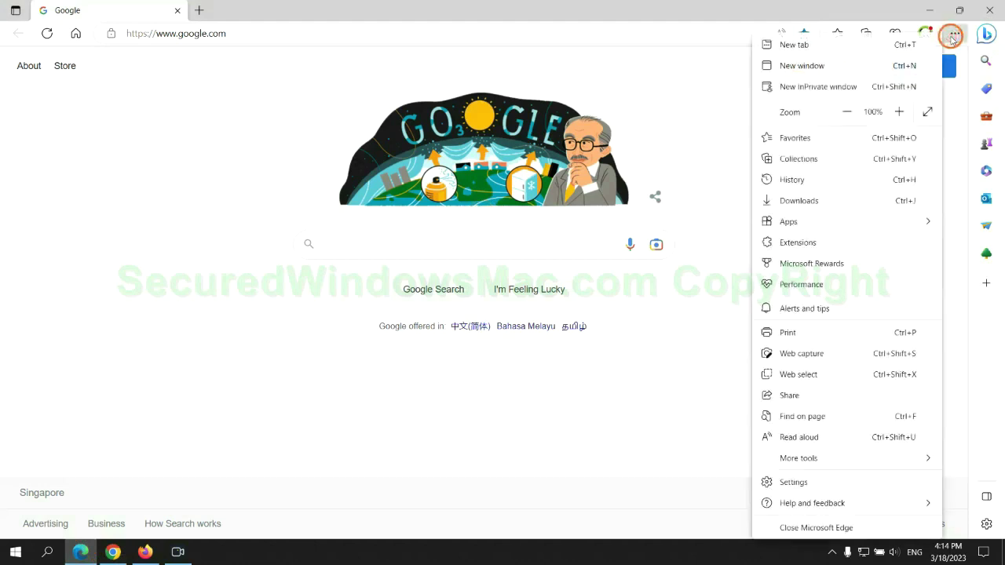
pyautogui.click(789, 482)
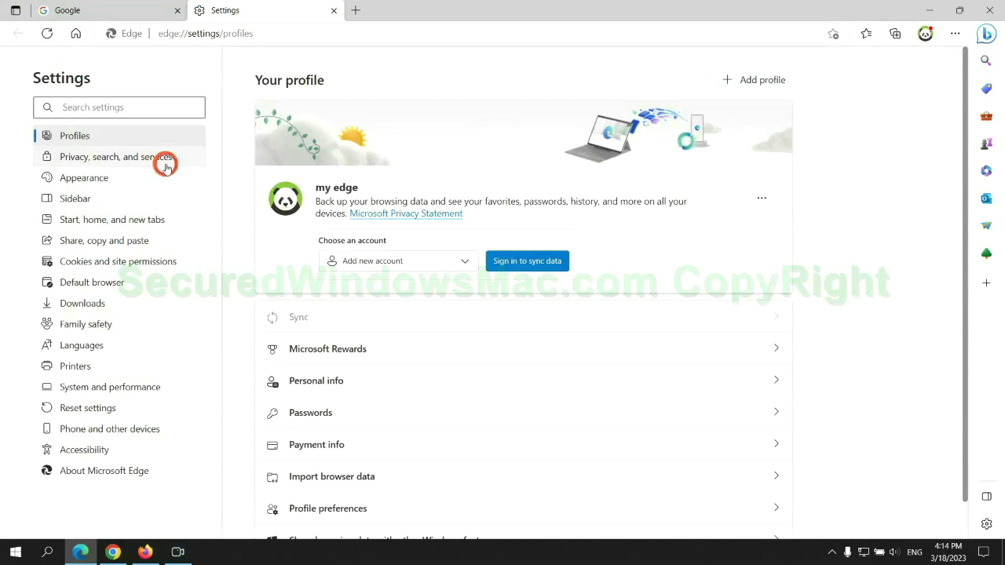
pyautogui.click(164, 165)
pyautogui.scroll(-3, 823, 347)
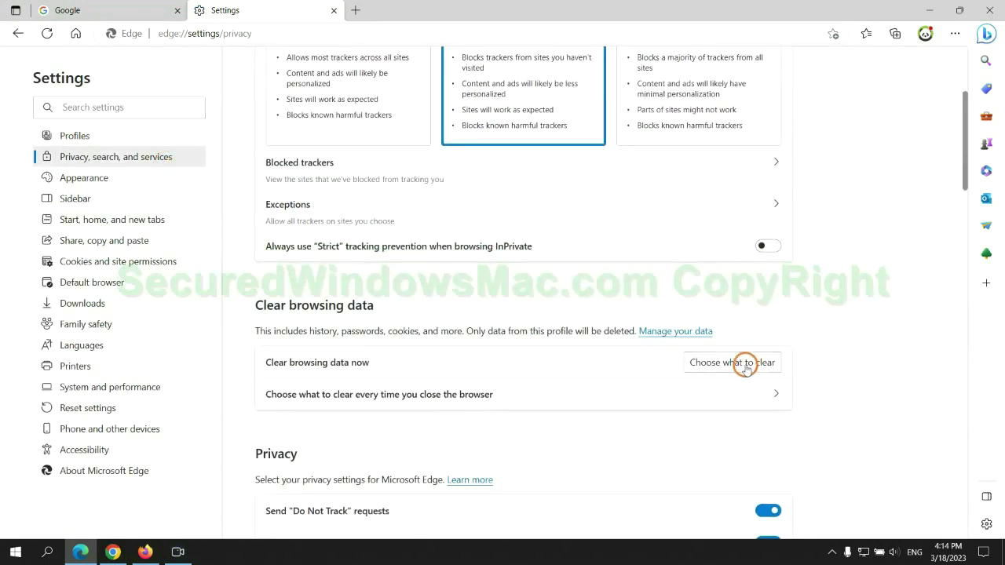
pyautogui.click(745, 364)
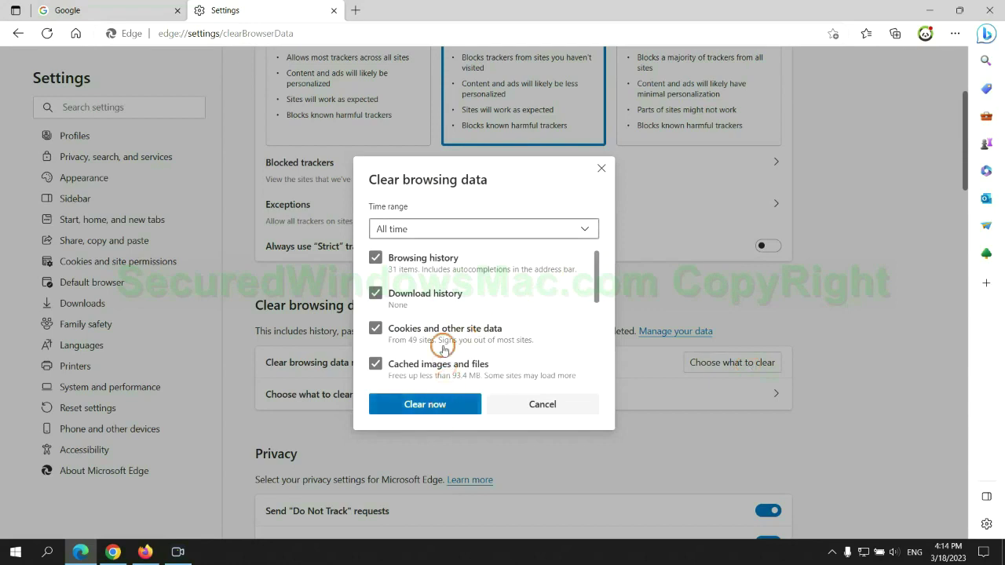
# - Switch to Chrome, search its settings for "reset", and bring up the Reset settings confirmation
pyautogui.click(113, 552)
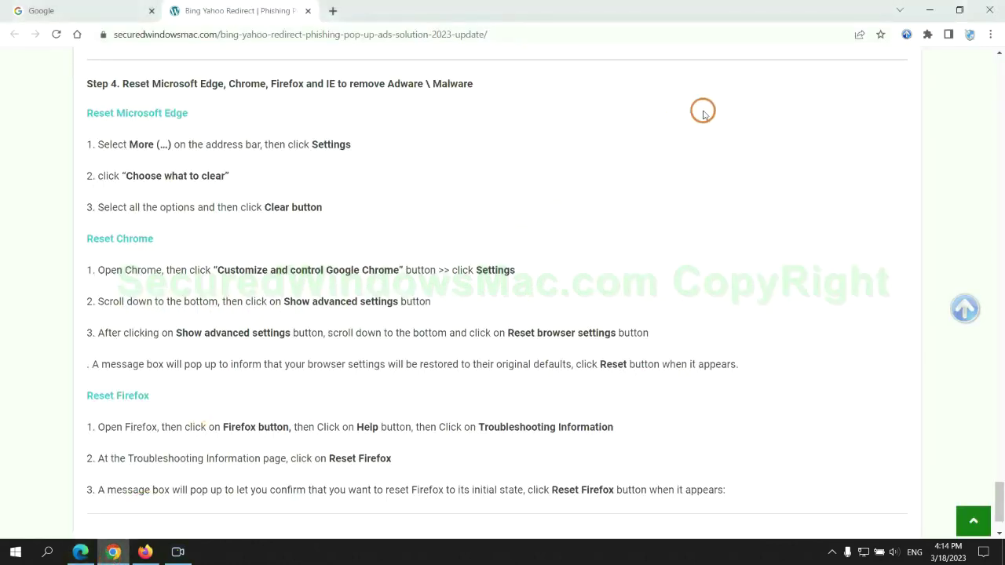
pyautogui.click(990, 35)
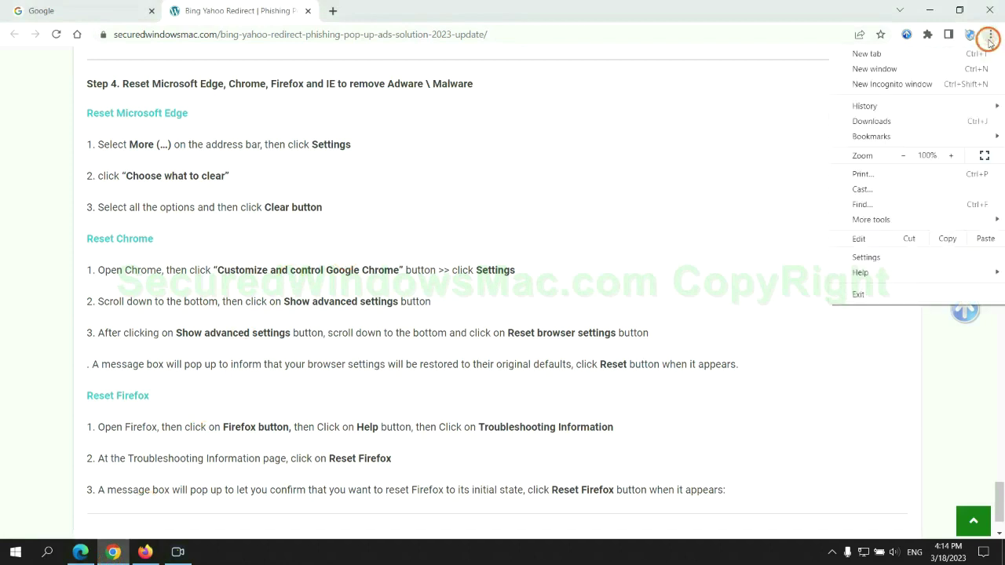
pyautogui.click(867, 256)
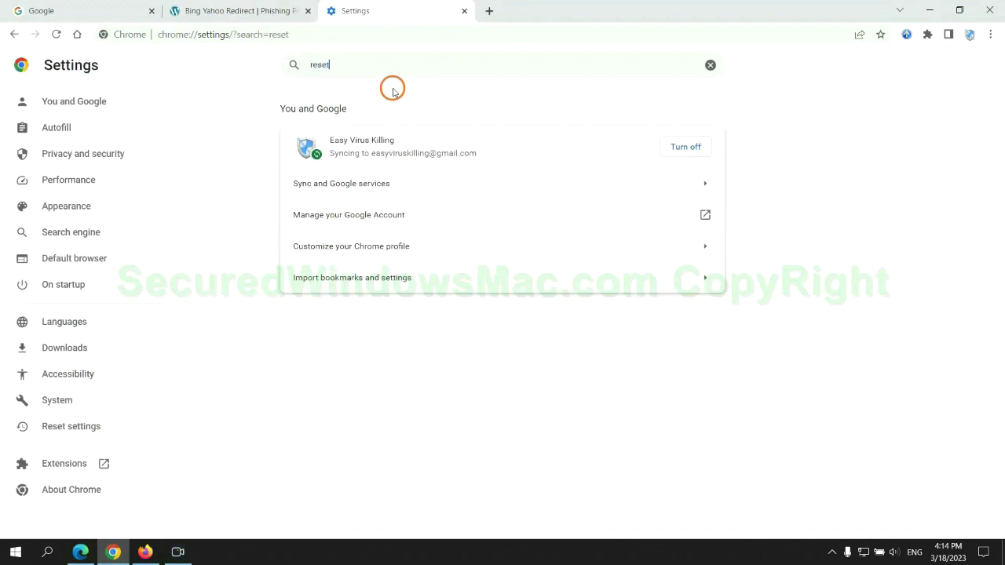
pyautogui.click(526, 350)
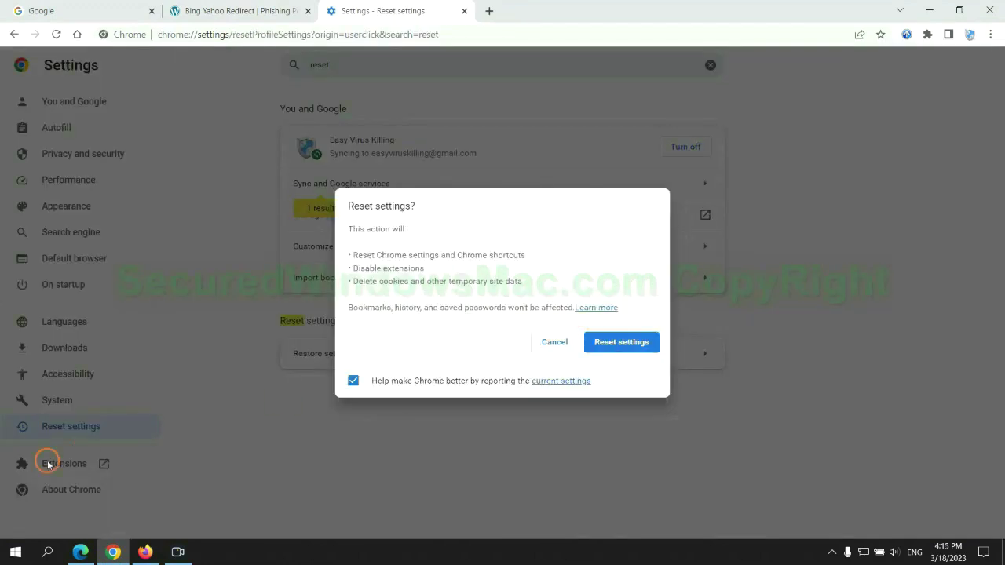
# - Switch to Firefox and bring up the Refresh Firefox confirmation from the Troubleshooting Information page
pyautogui.click(144, 540)
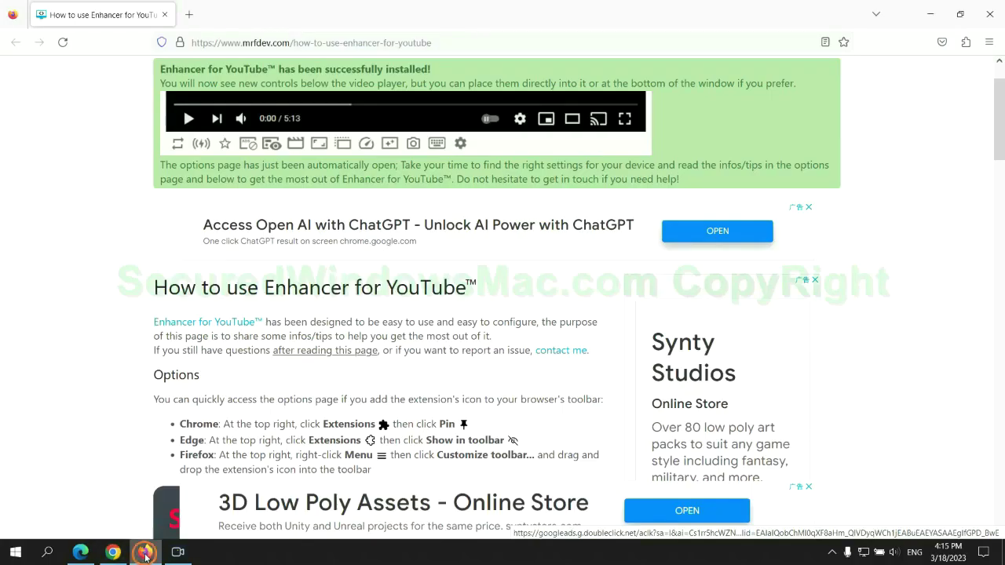
pyautogui.click(988, 44)
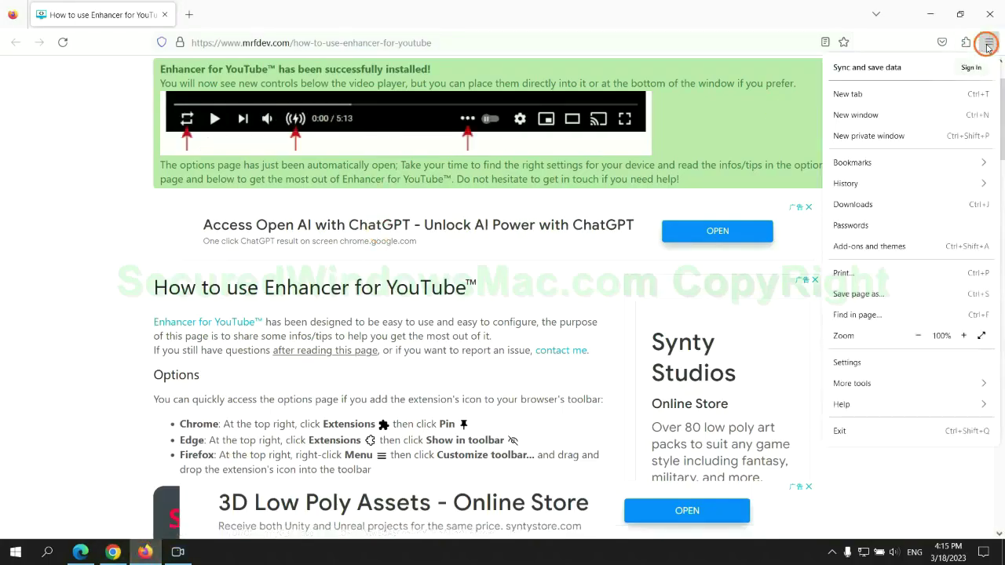
pyautogui.click(853, 404)
pyautogui.click(895, 159)
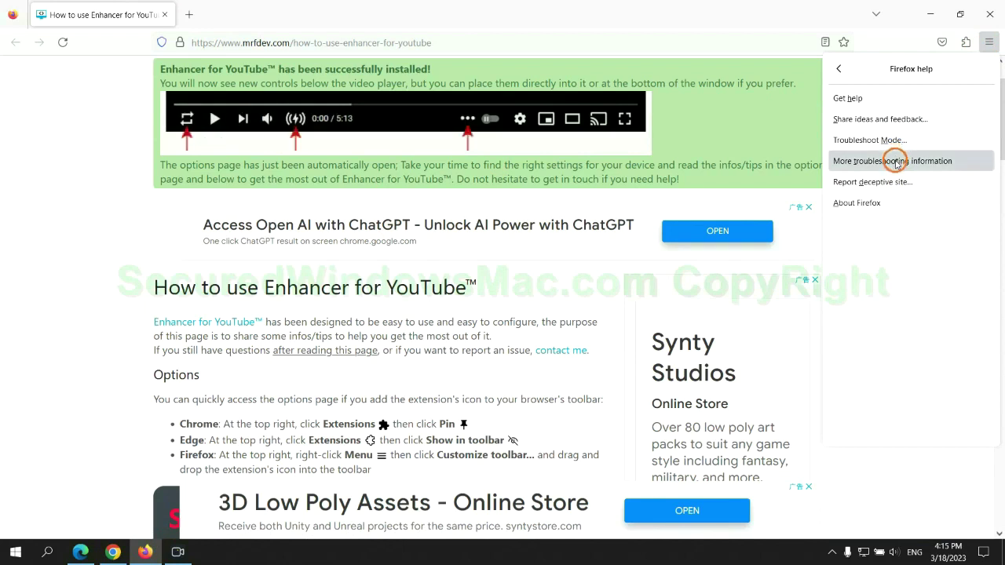
pyautogui.click(691, 151)
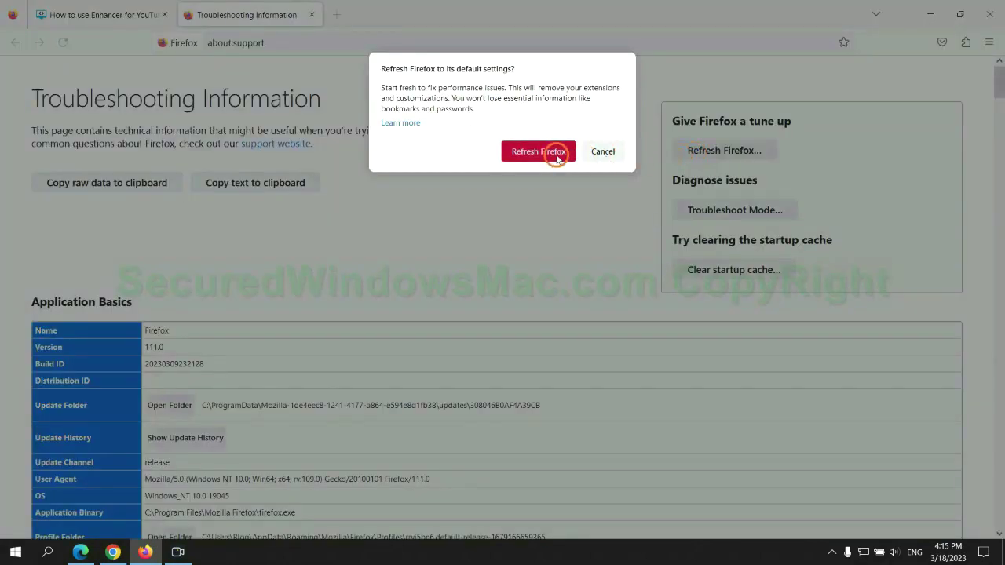
# - Switch back to the guide in Chrome and highlight "If problems remain" in the closing note about scanning with SpyHunter
pyautogui.click(113, 552)
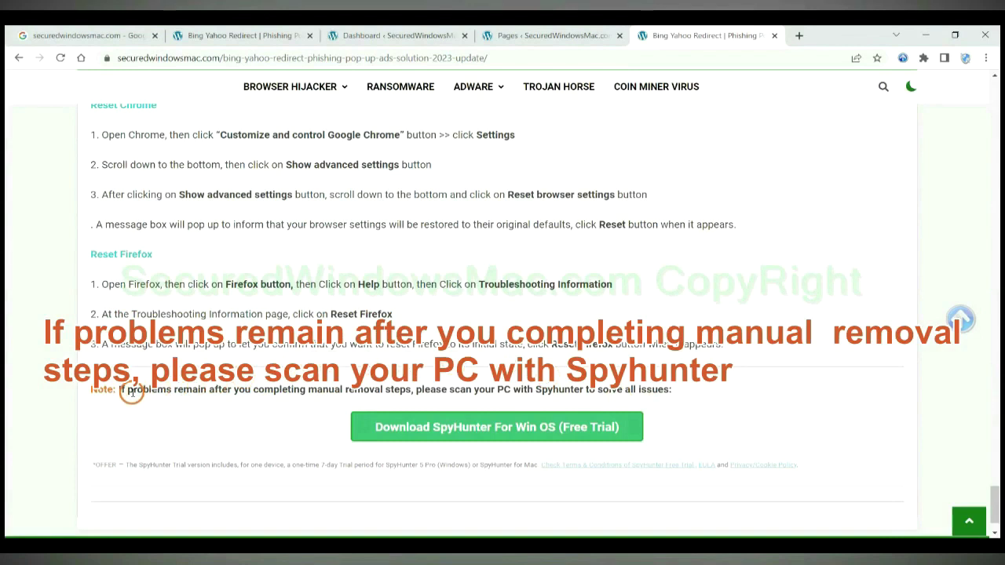
pyautogui.moveTo(118, 390); pyautogui.dragTo(208, 389)
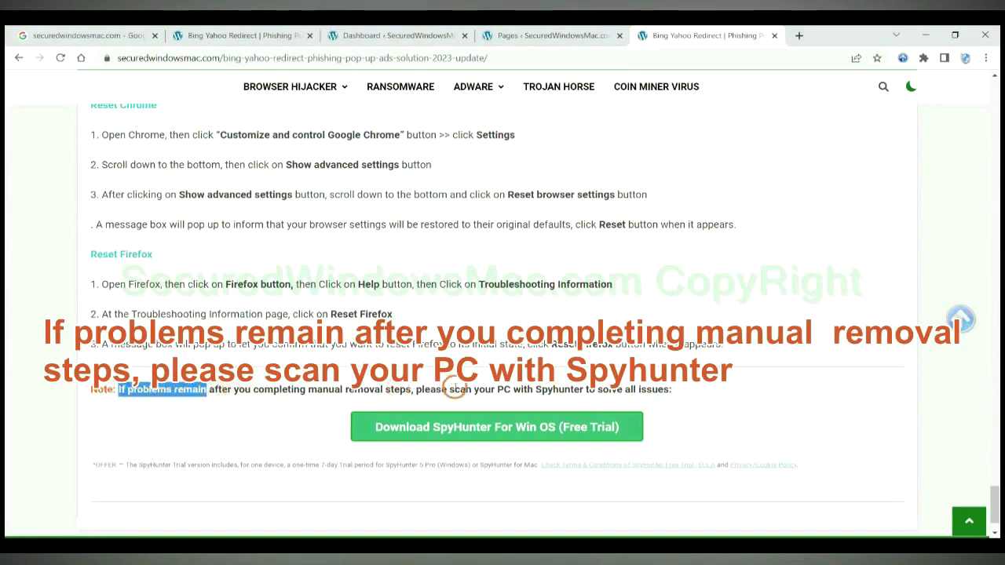